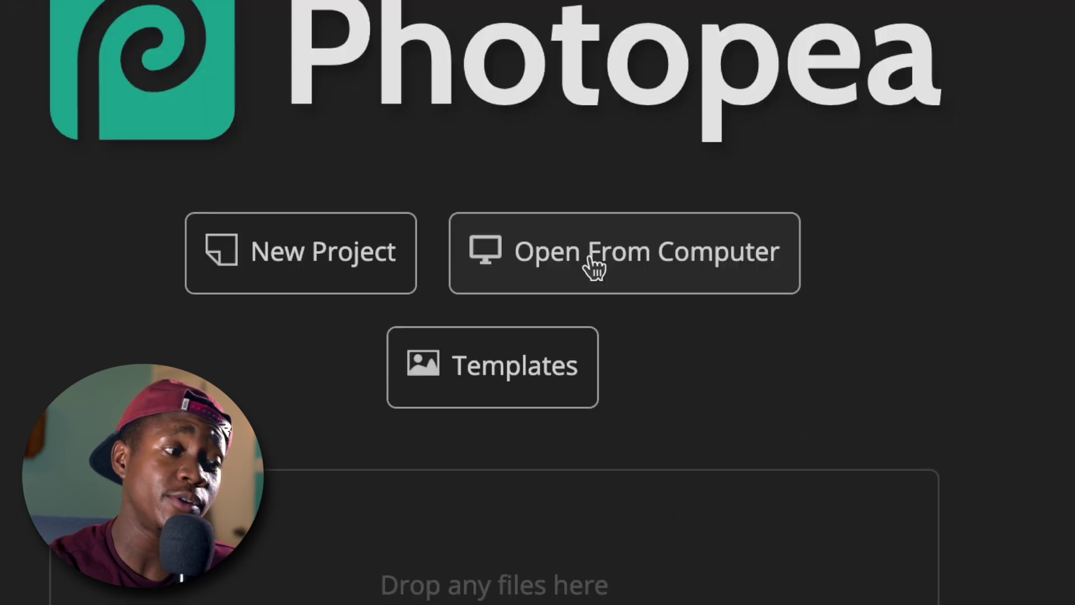
Open the template file 12-5 (3240x1350) QHD.psd from the 12-5 folder inside Photoshop Files on the computer
click(594, 268)
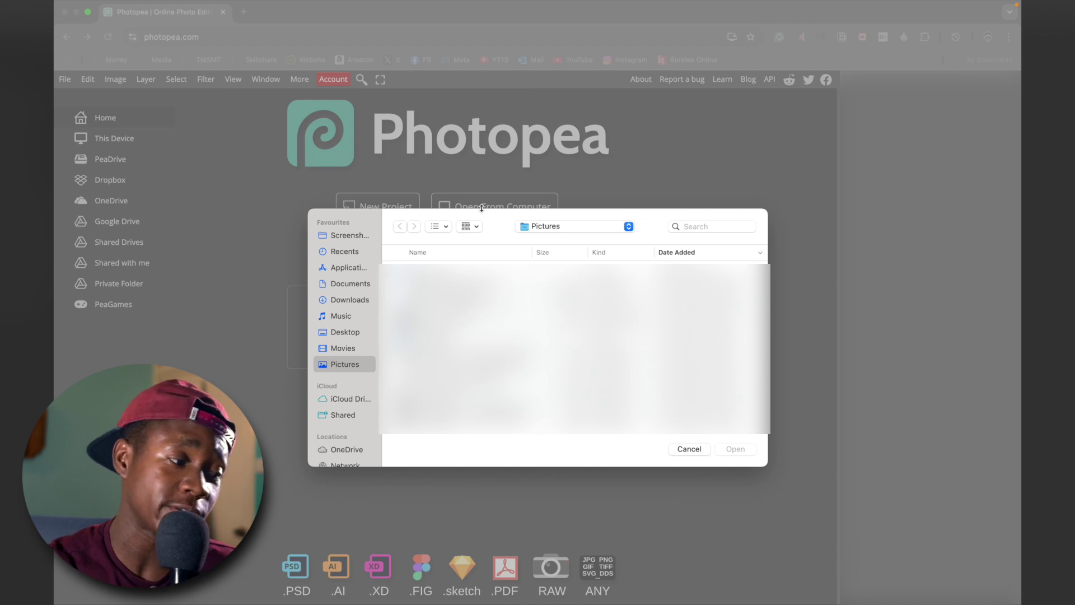
double_click(462, 386)
double_click(435, 318)
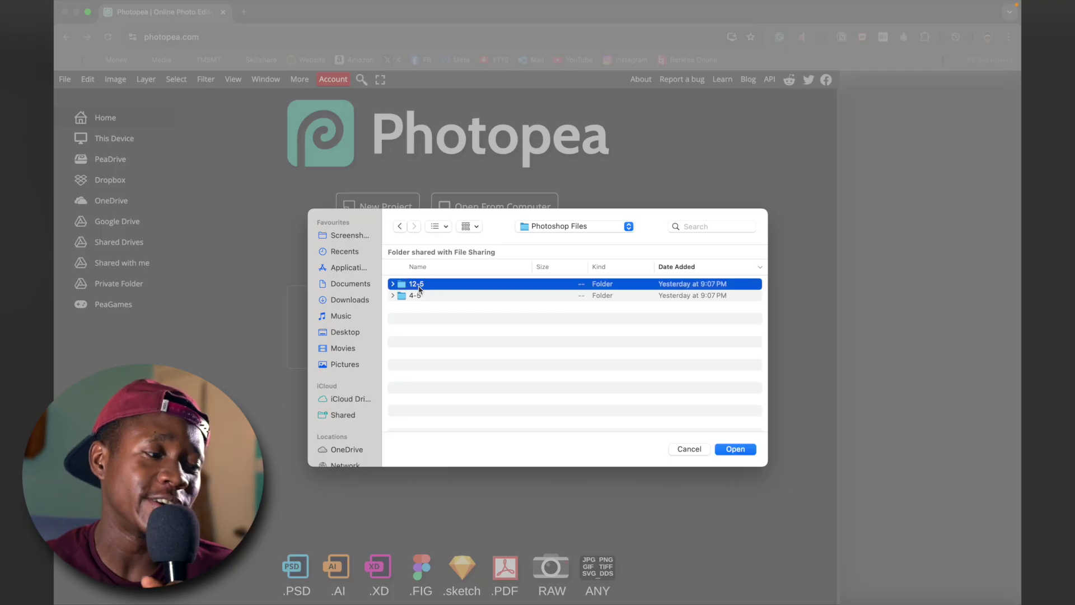
double_click(417, 284)
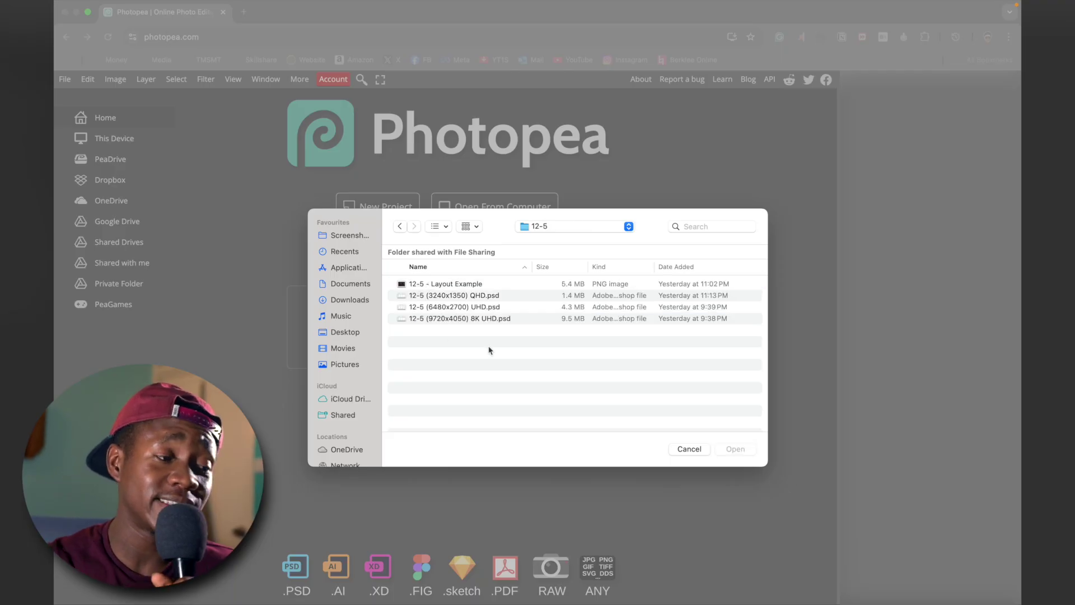
drag(473, 349, 493, 322)
key(Up)
key(Up)
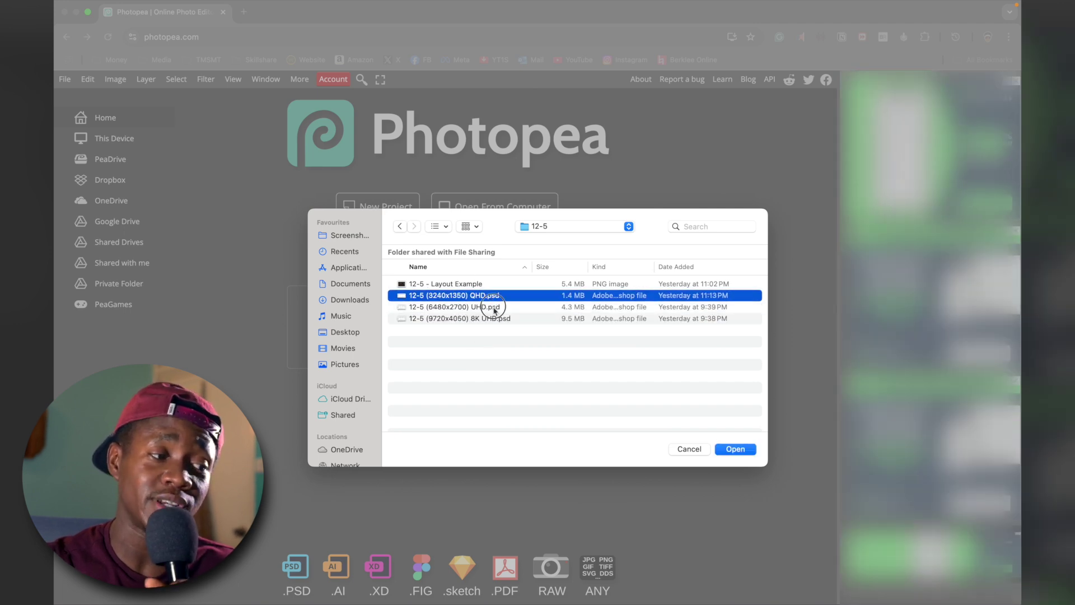
key(Down)
key(Down)
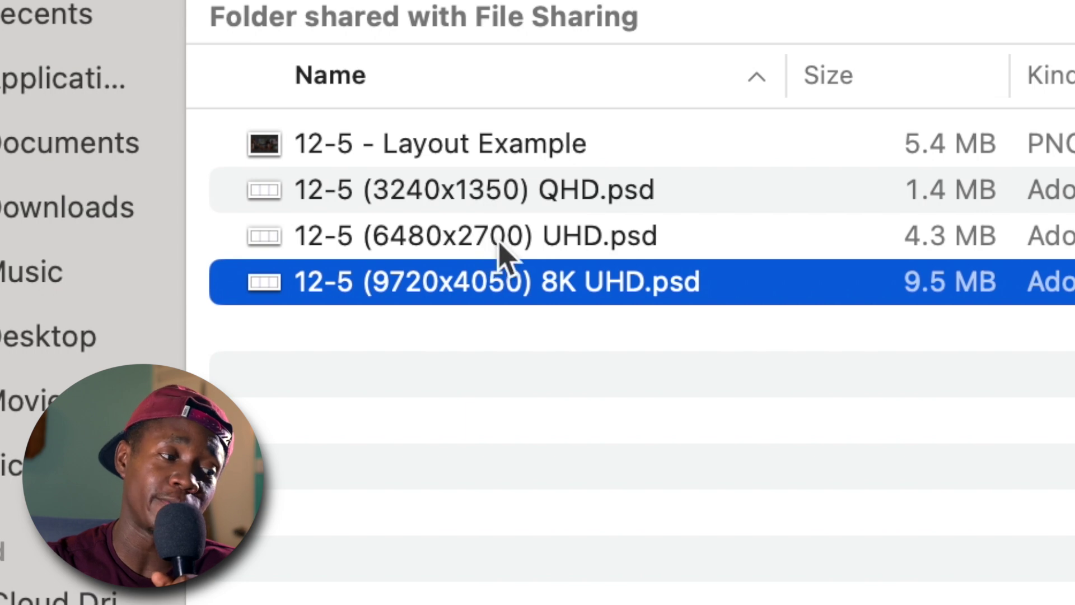
click(507, 203)
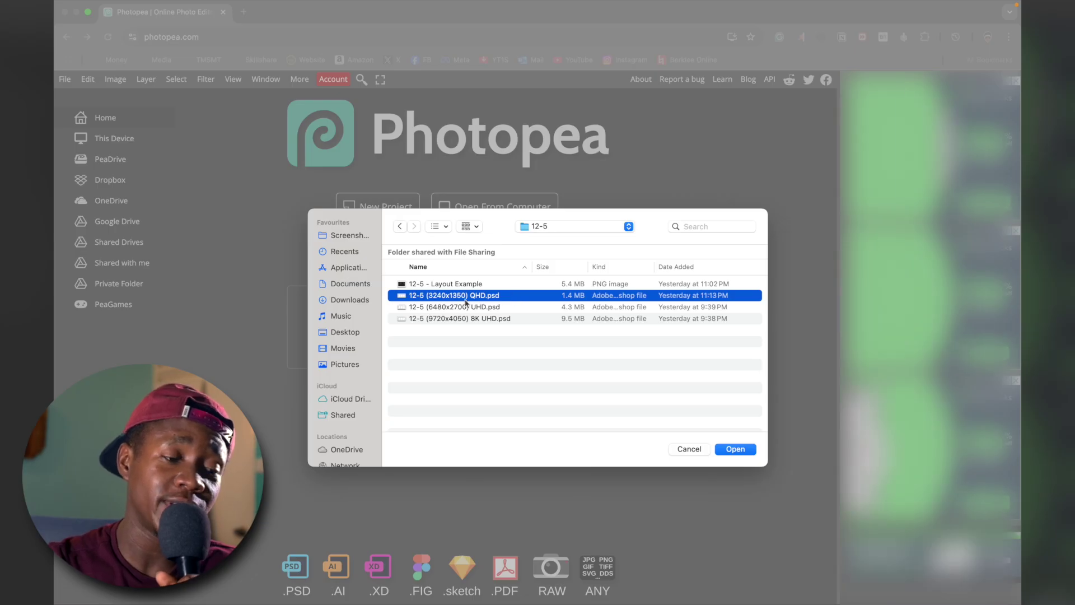
double_click(464, 297)
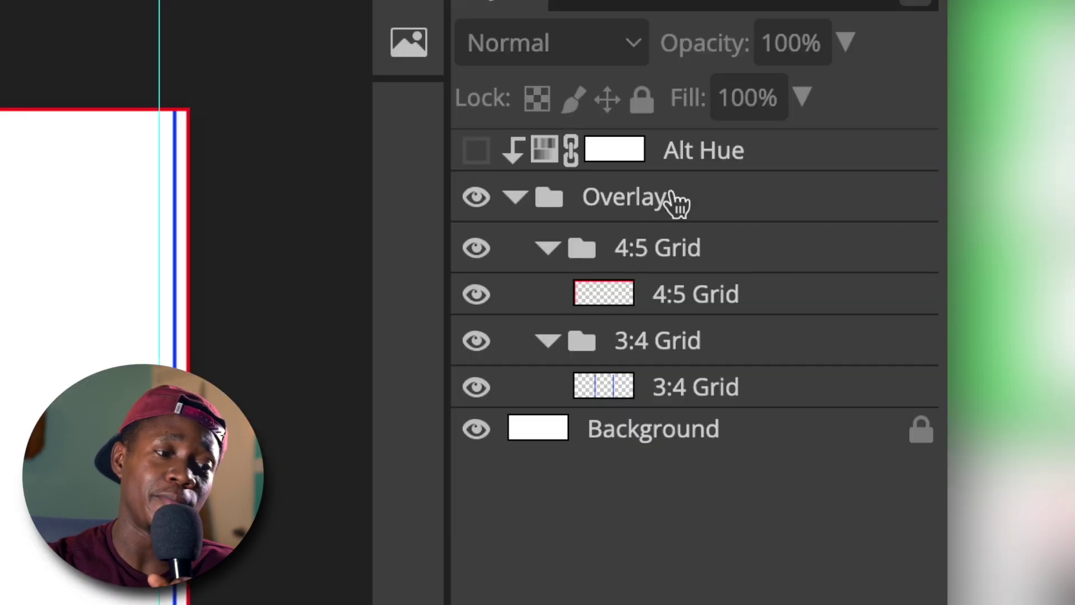
Show and hide the Alt Hue adjustment layer to preview the alternate grid colours
click(622, 156)
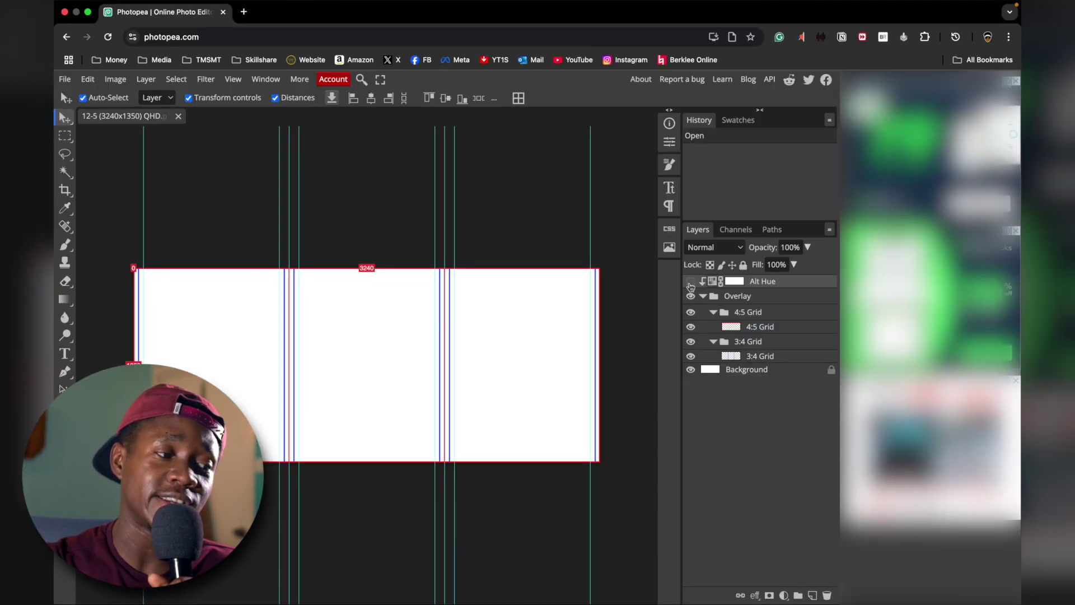
click(475, 160)
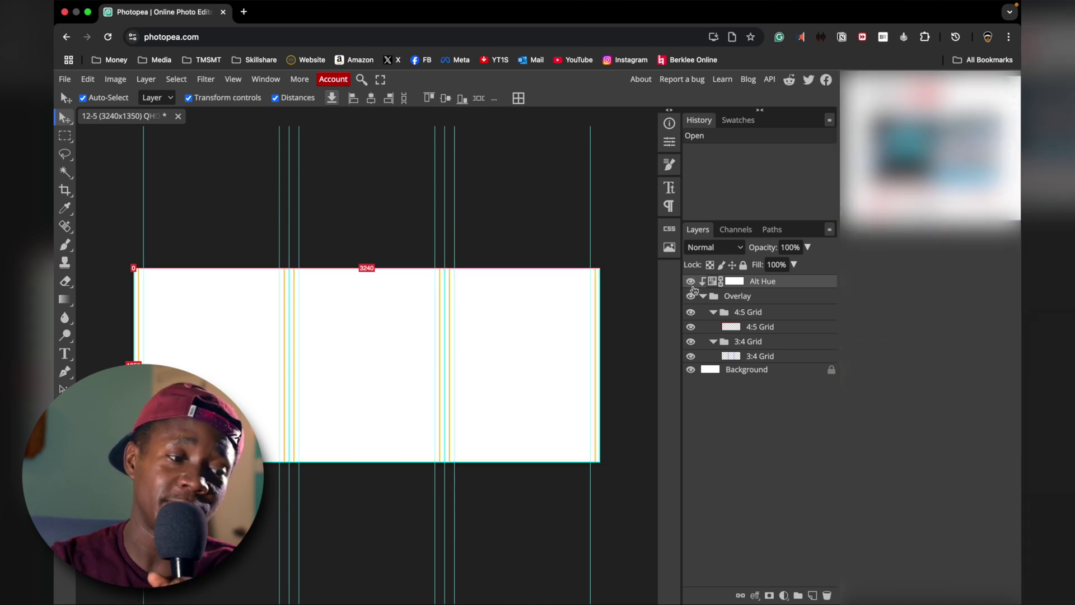
click(690, 282)
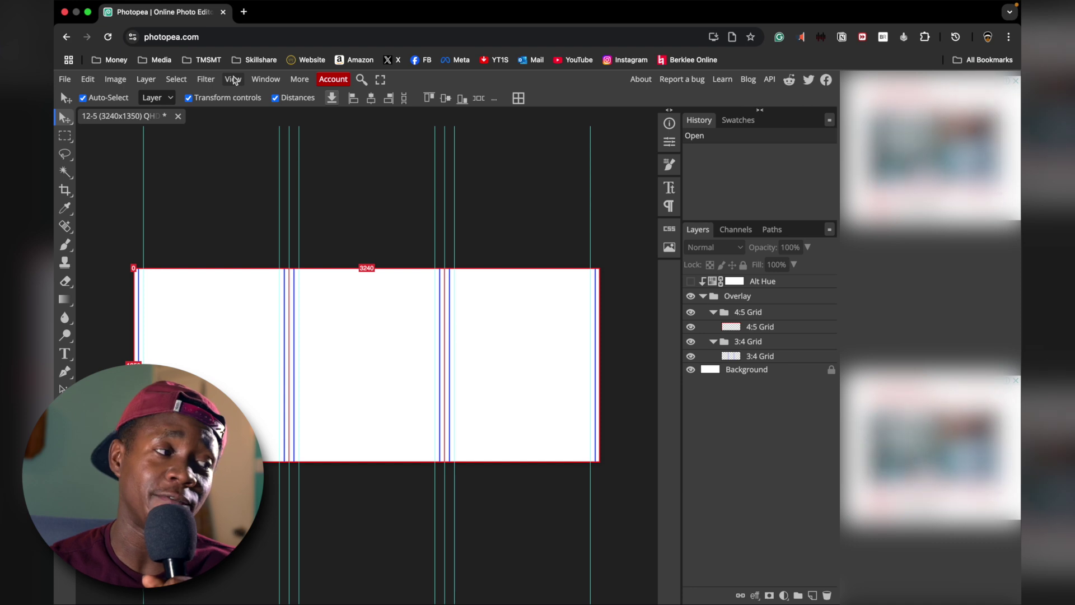
Check that guides are set to be shown and examine which elements snapping applies to
click(232, 80)
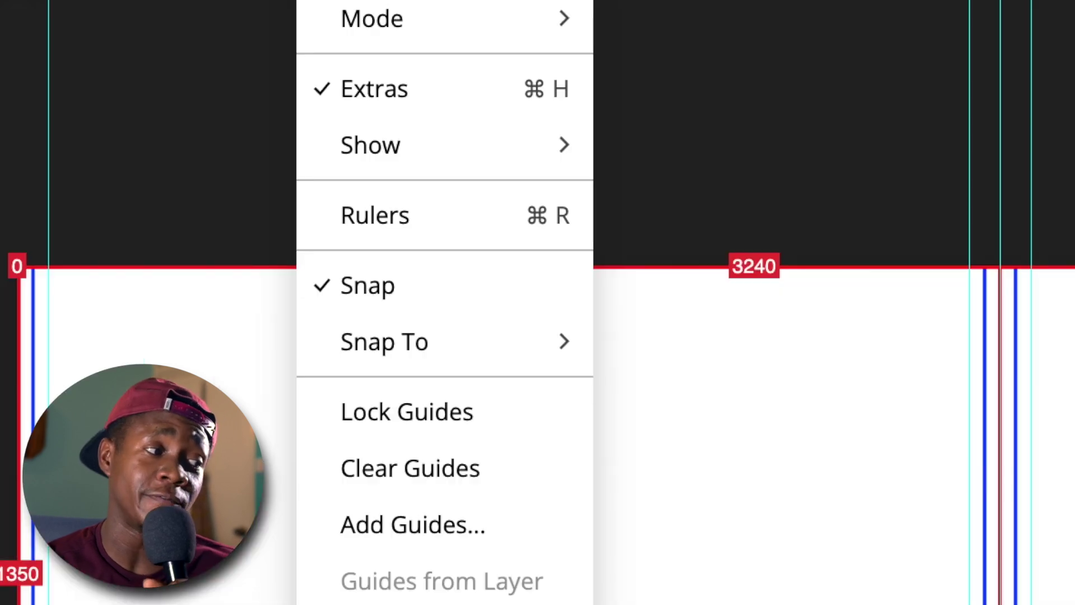
mouse_move(439, 145)
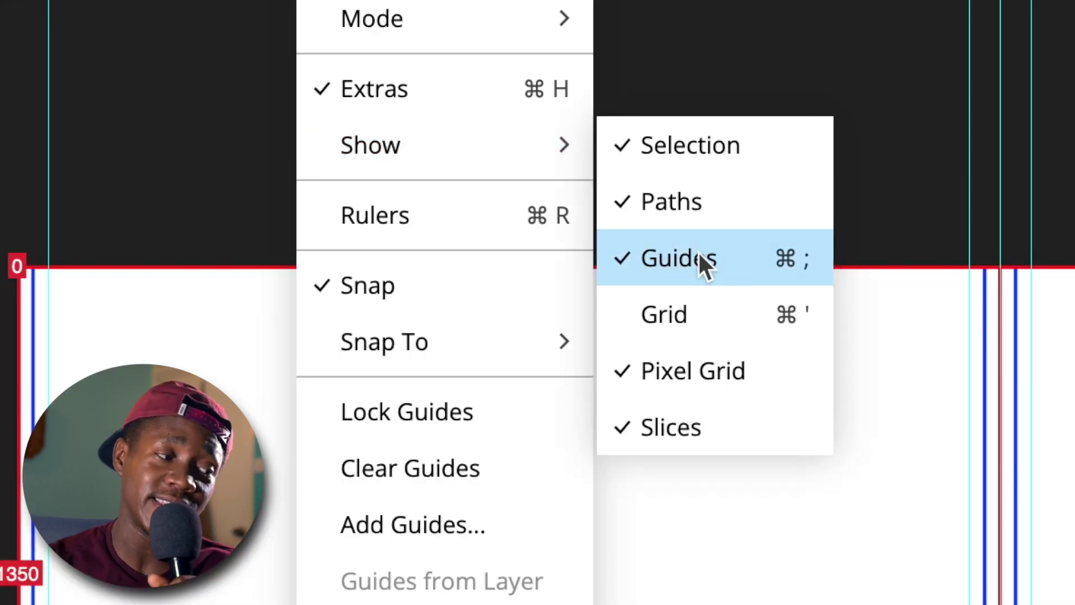
click(979, 163)
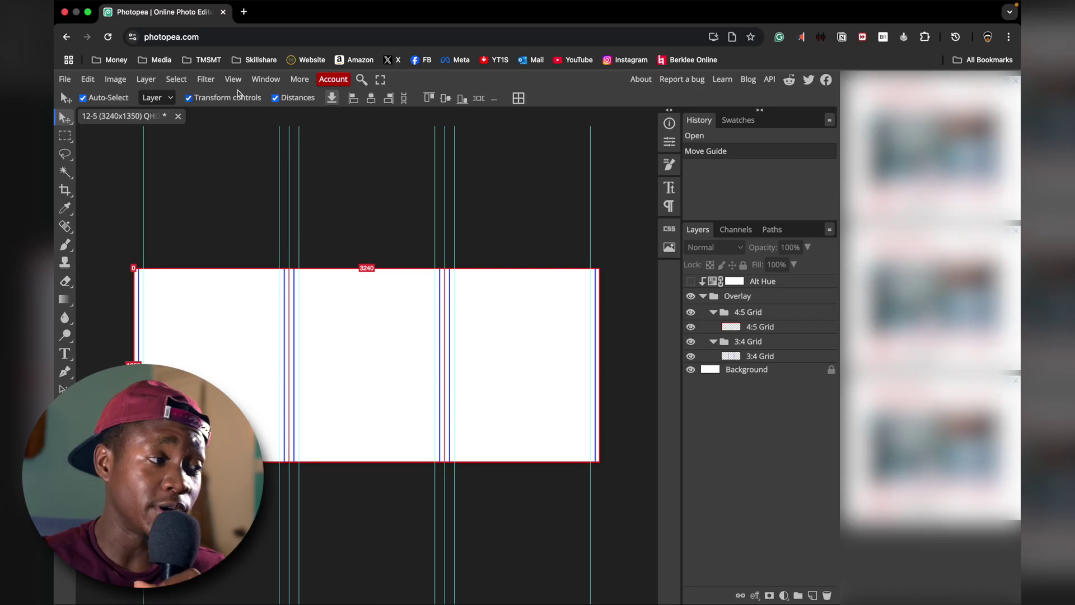
click(233, 79)
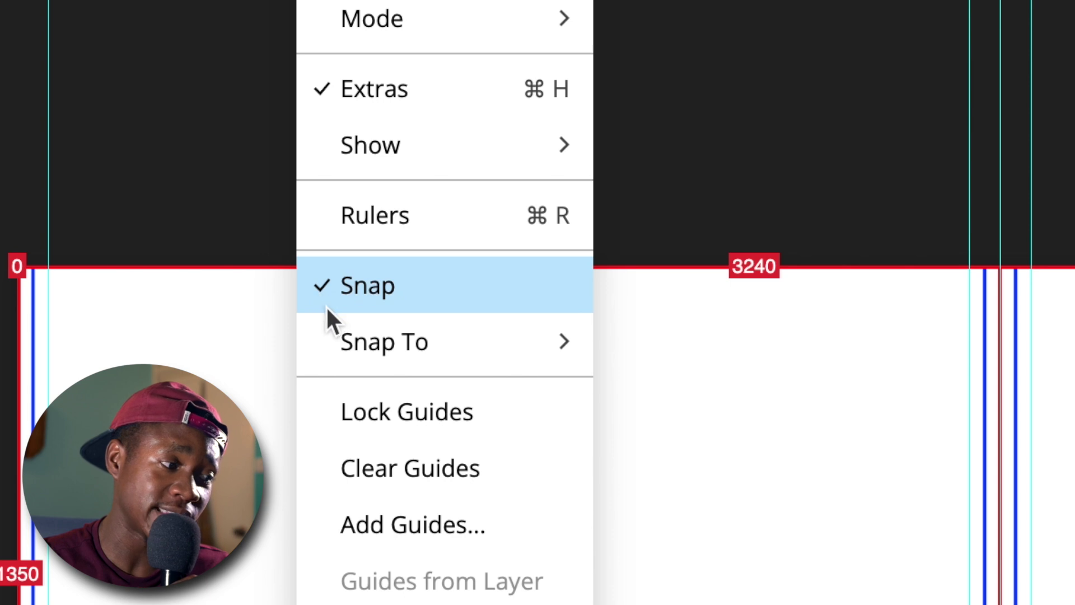
mouse_move(416, 351)
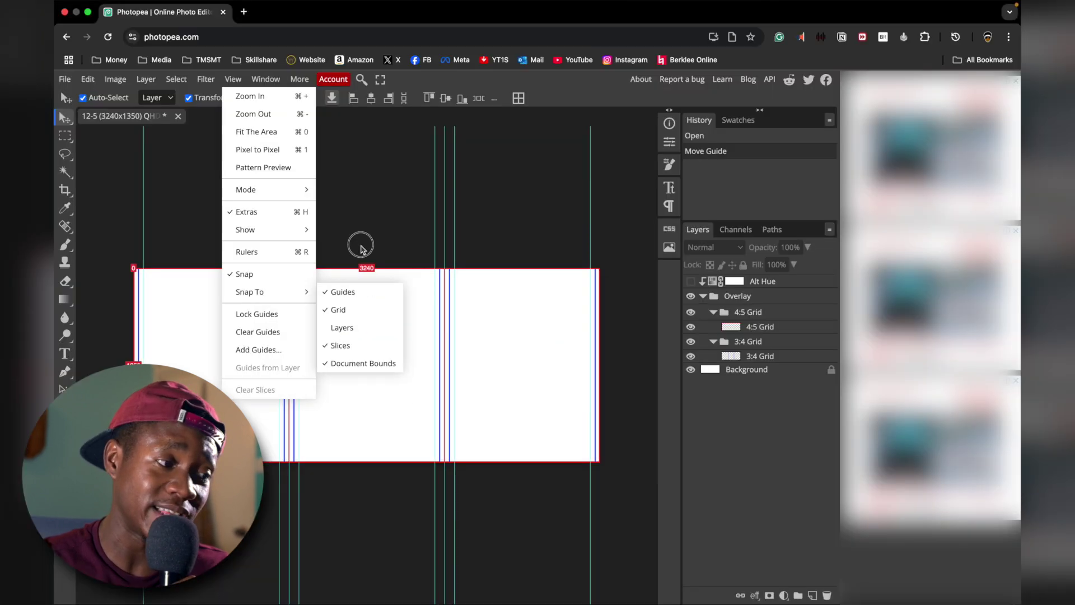
click(736, 210)
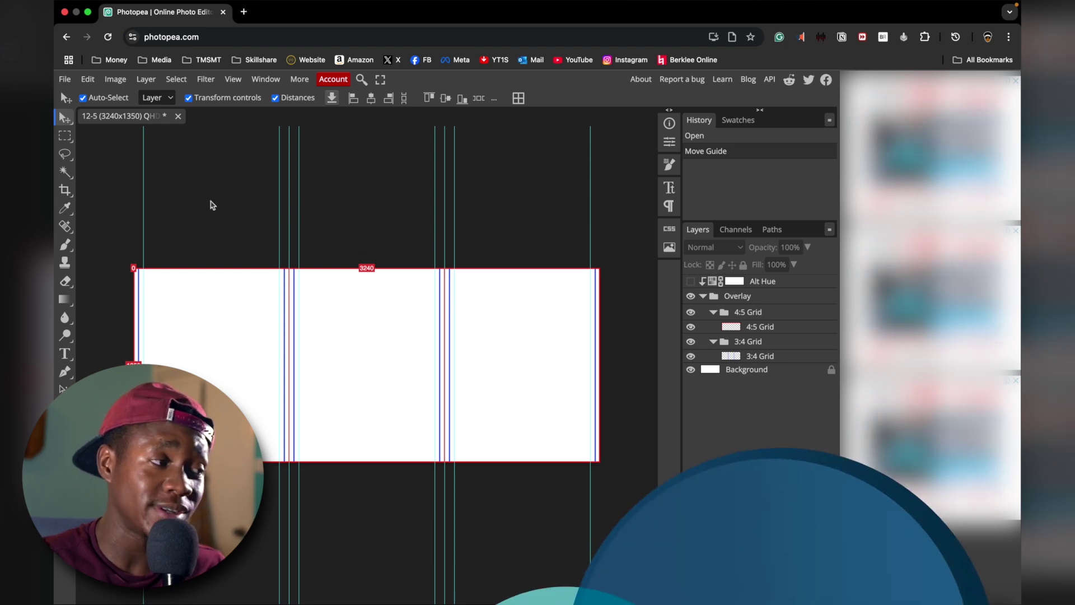
Place Chromatics Banner.jpg from the Video Assets folder into the template document
click(65, 79)
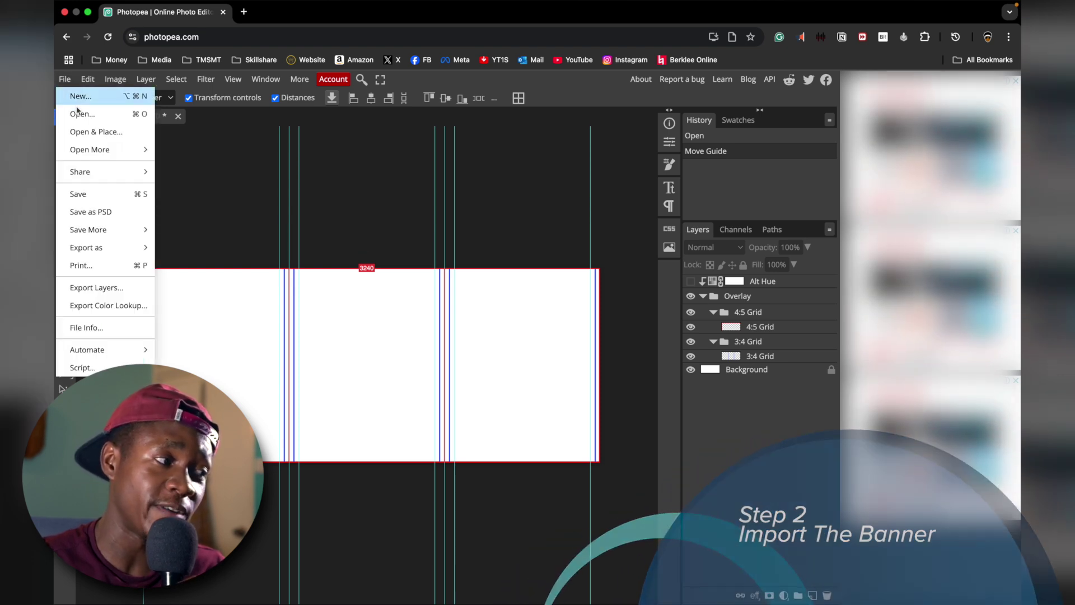
click(96, 133)
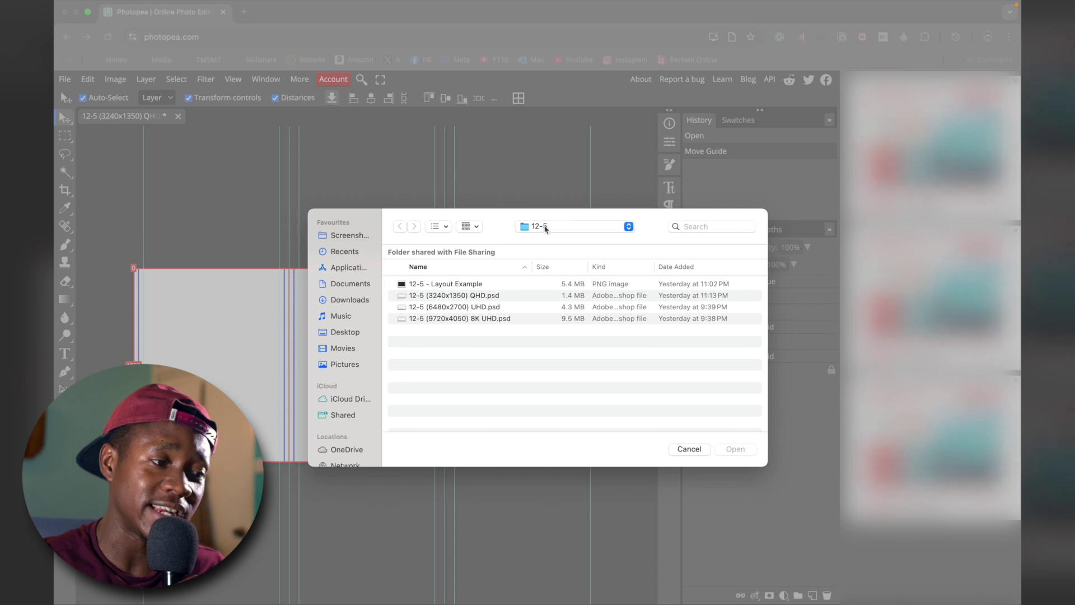
click(549, 225)
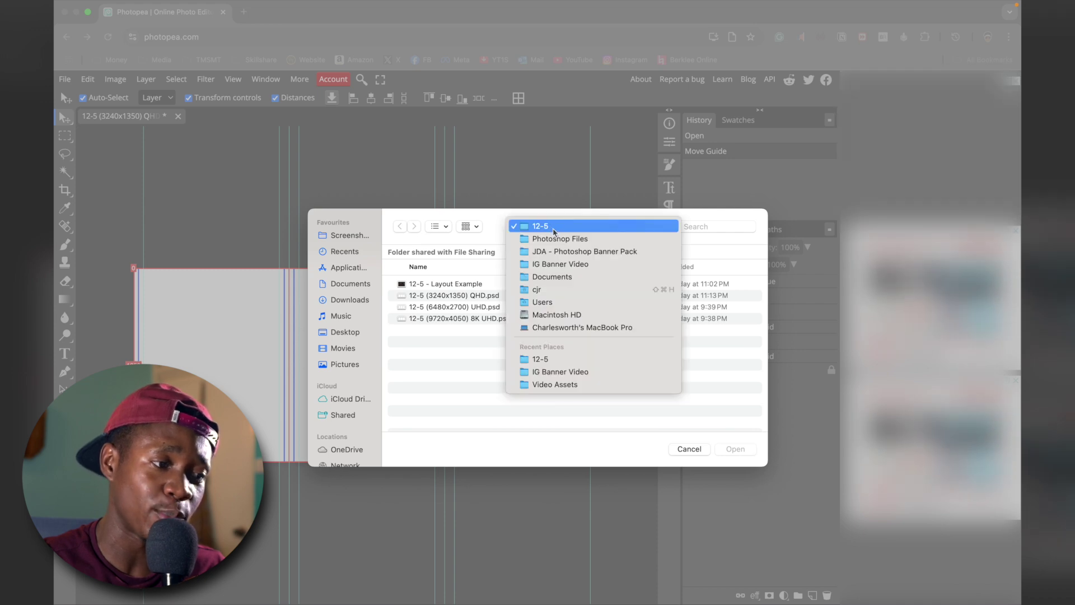
click(555, 384)
click(454, 270)
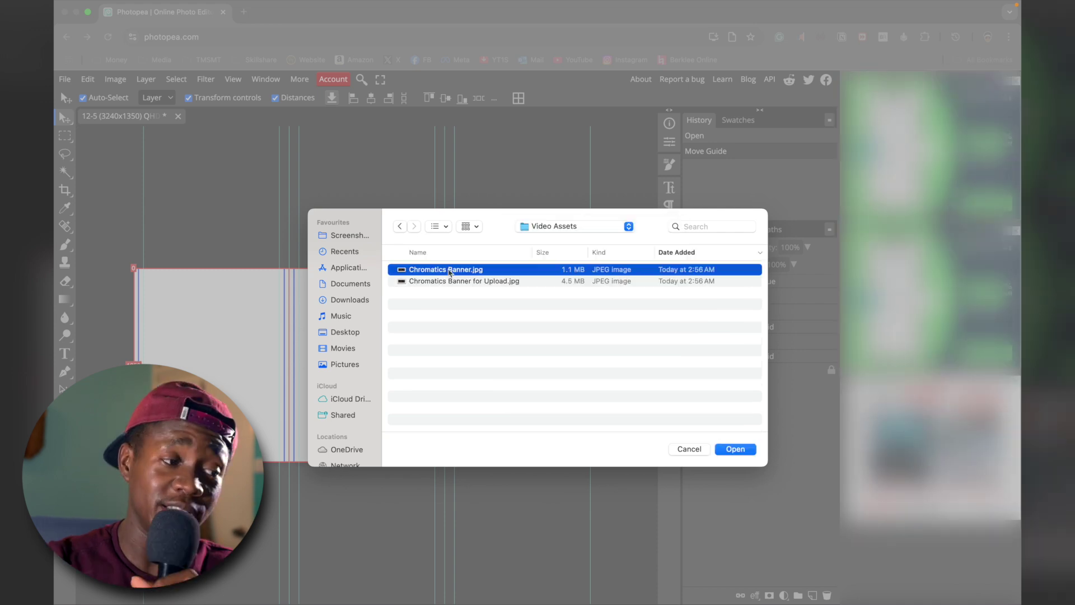
click(724, 445)
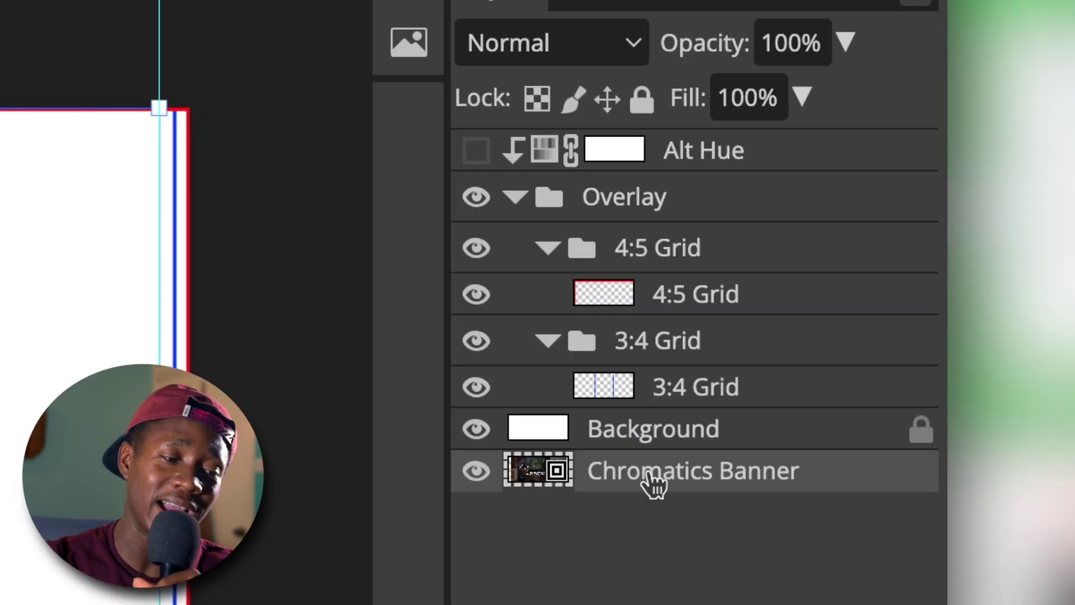
Reorder the Chromatics Banner layer directly above Background and shift the banner flush with the canvas's left edge
drag(746, 385, 745, 372)
drag(650, 442, 641, 409)
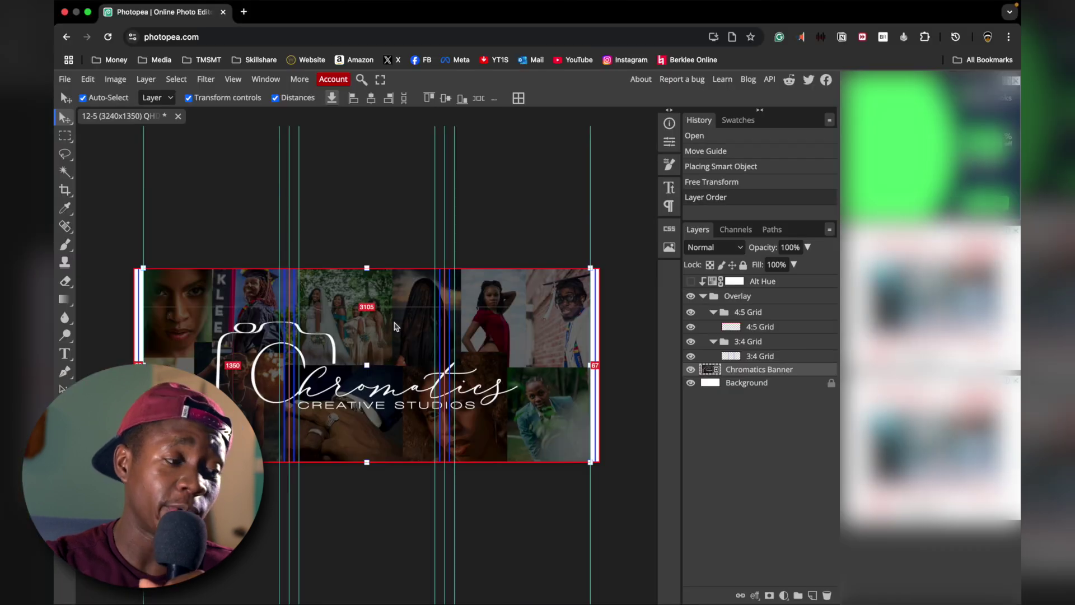
click(367, 326)
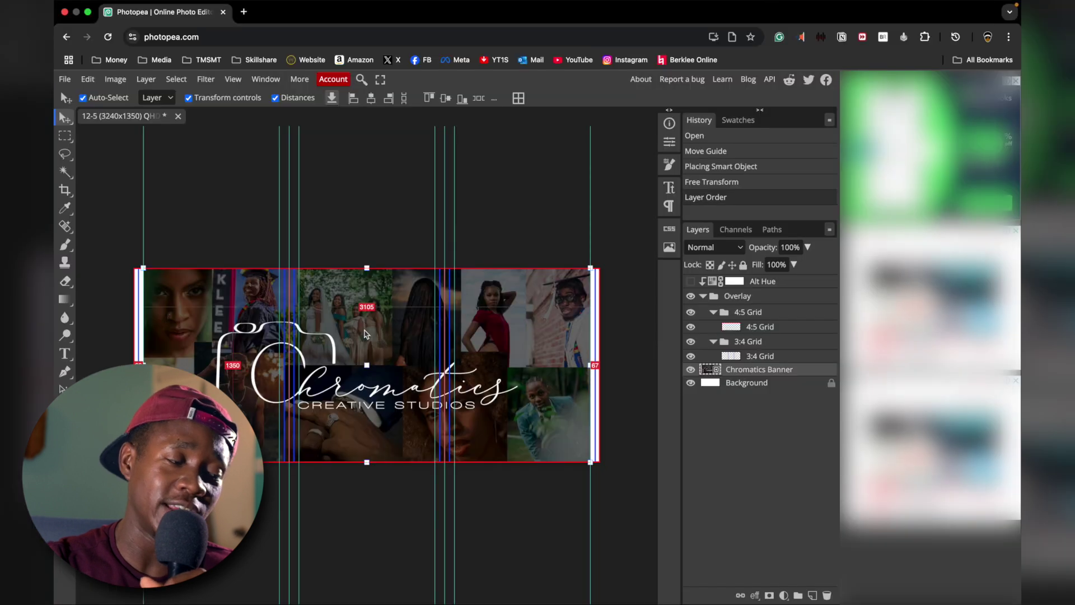
click(1042, 177)
drag(360, 332, 353, 334)
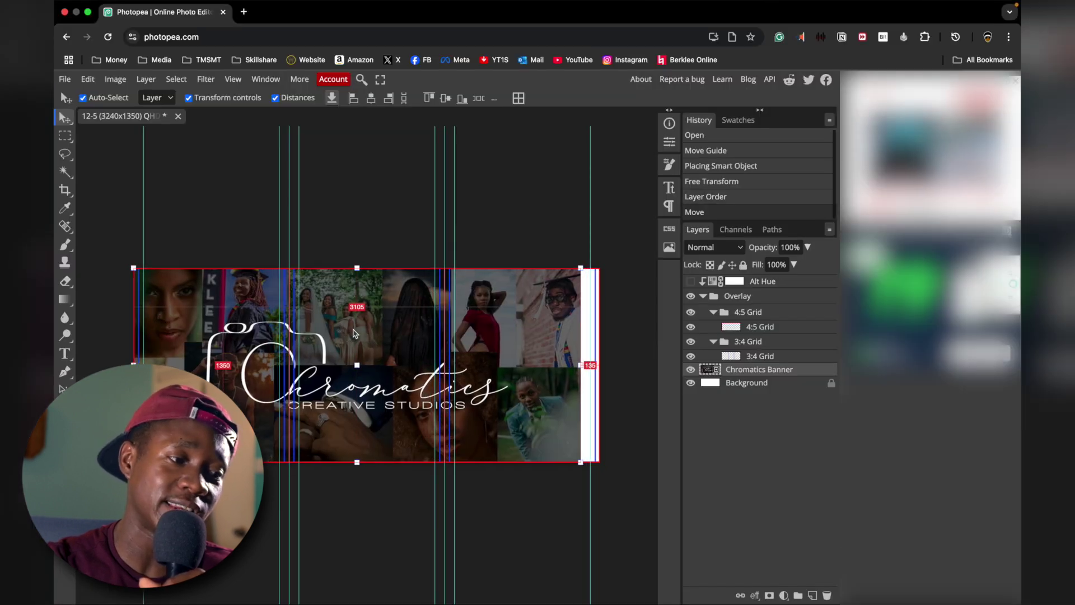
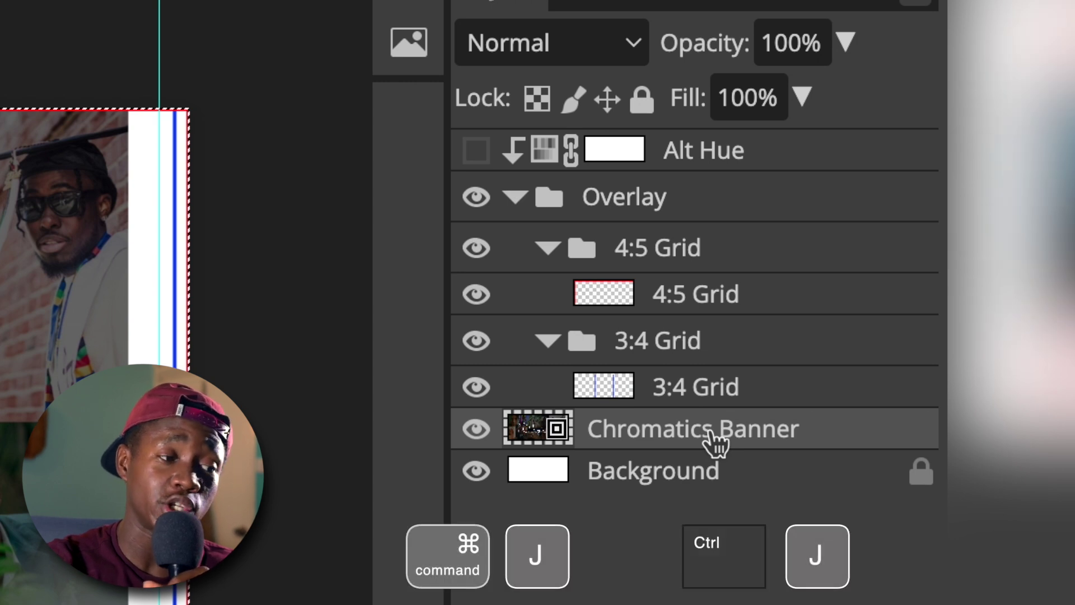
Copy the selected banner area to a new layer and move it right to the middle guide between the first and second panels
key(ctrl+j)
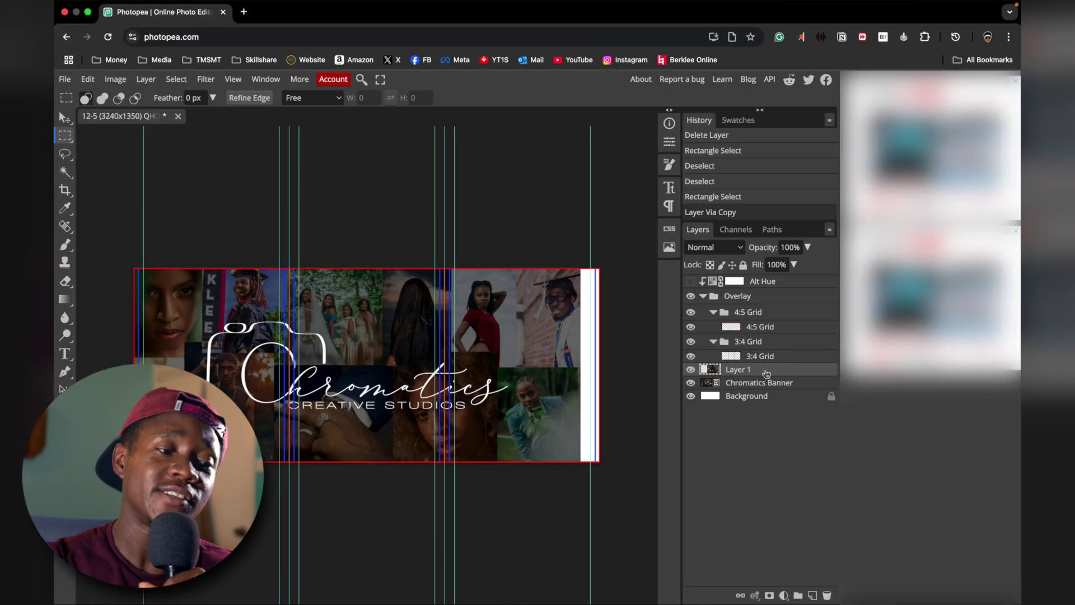
click(478, 473)
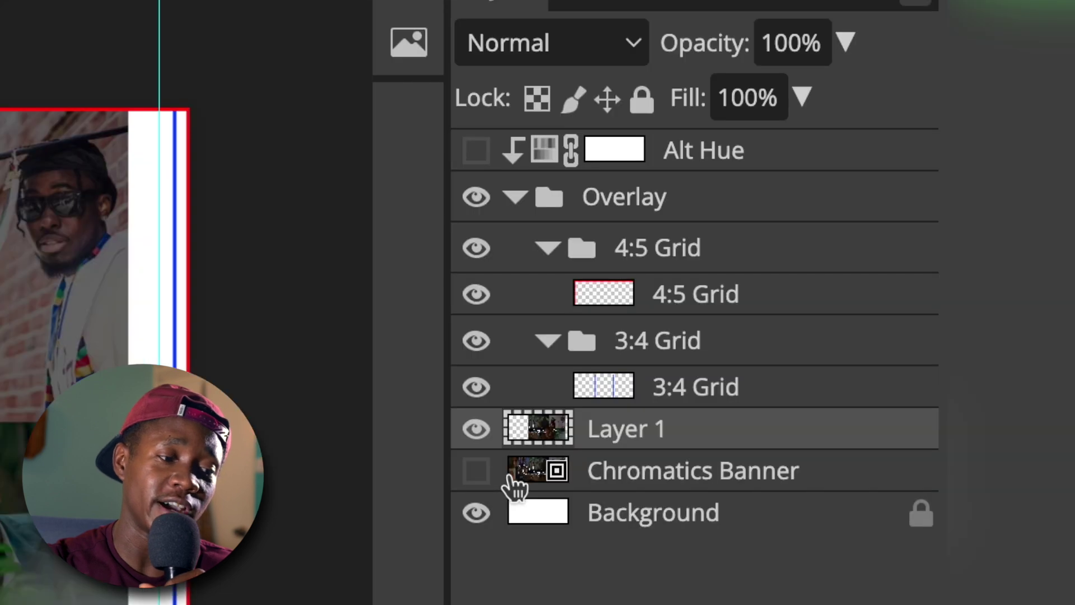
click(690, 382)
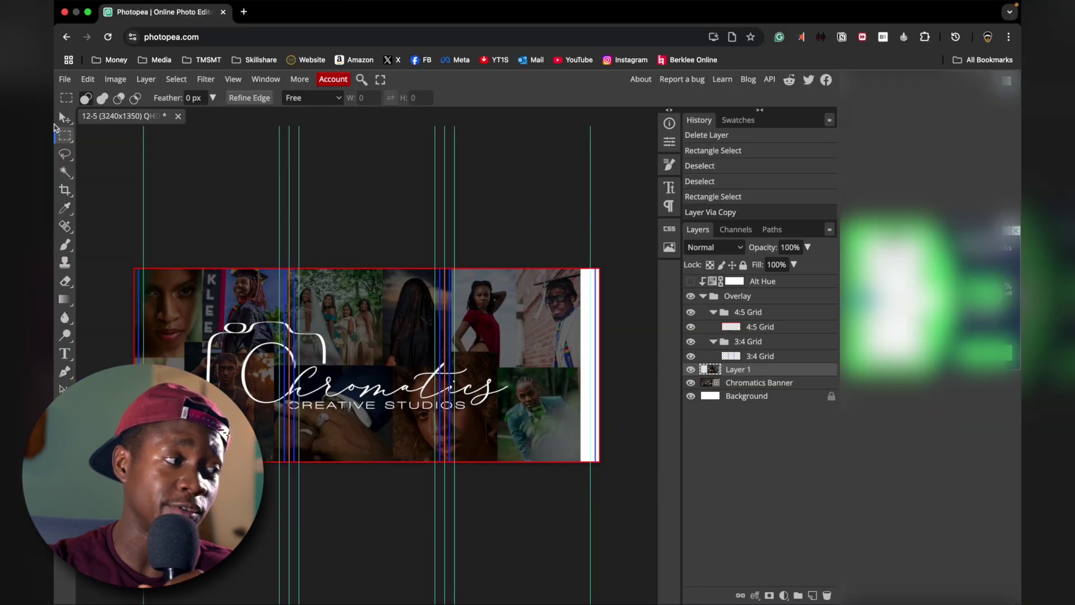
click(65, 118)
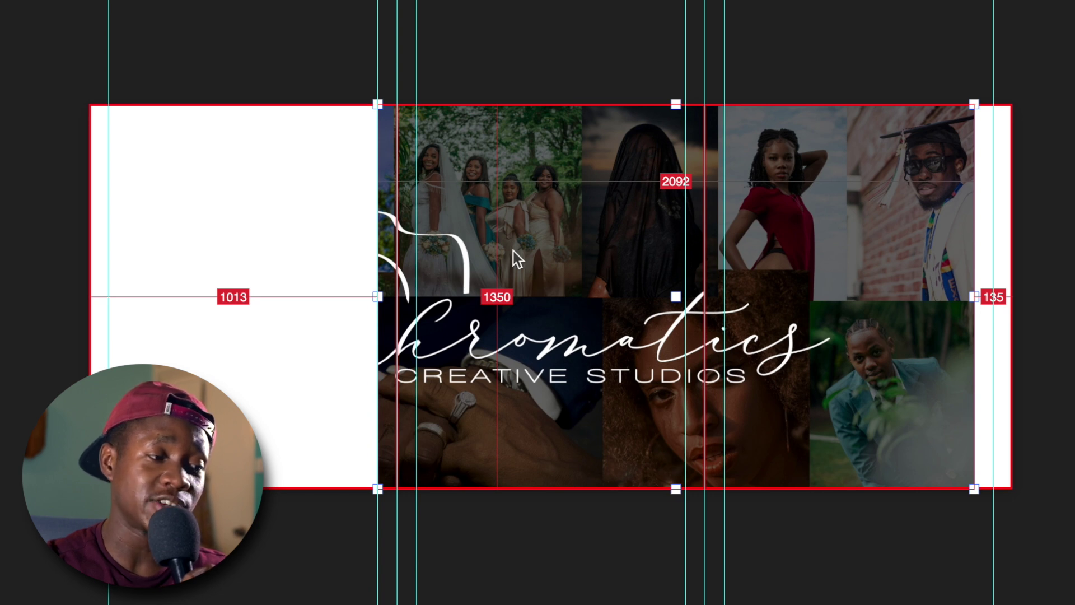
drag(529, 250, 542, 250)
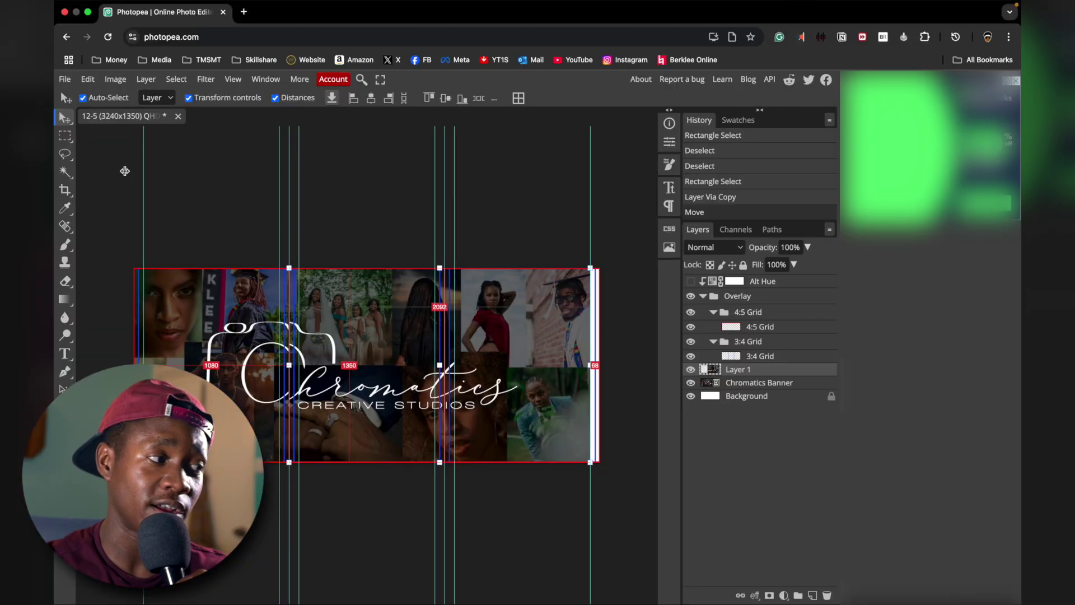
Copy the rightmost area of Layer 1, about 1147 × 1350 px, to a new layer and shift it flush with the canvas's right edge
click(64, 137)
drag(598, 263, 444, 477)
drag(599, 536, 547, 463)
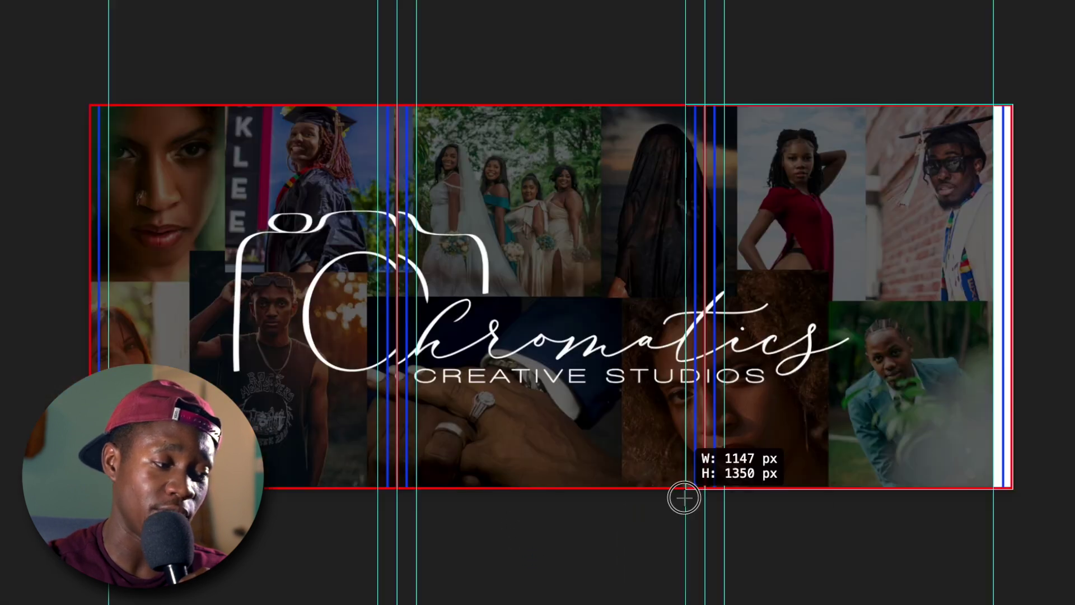
mouse_move(684, 498)
mouse_down()
mouse_move(405, 480)
mouse_move(683, 499)
mouse_up()
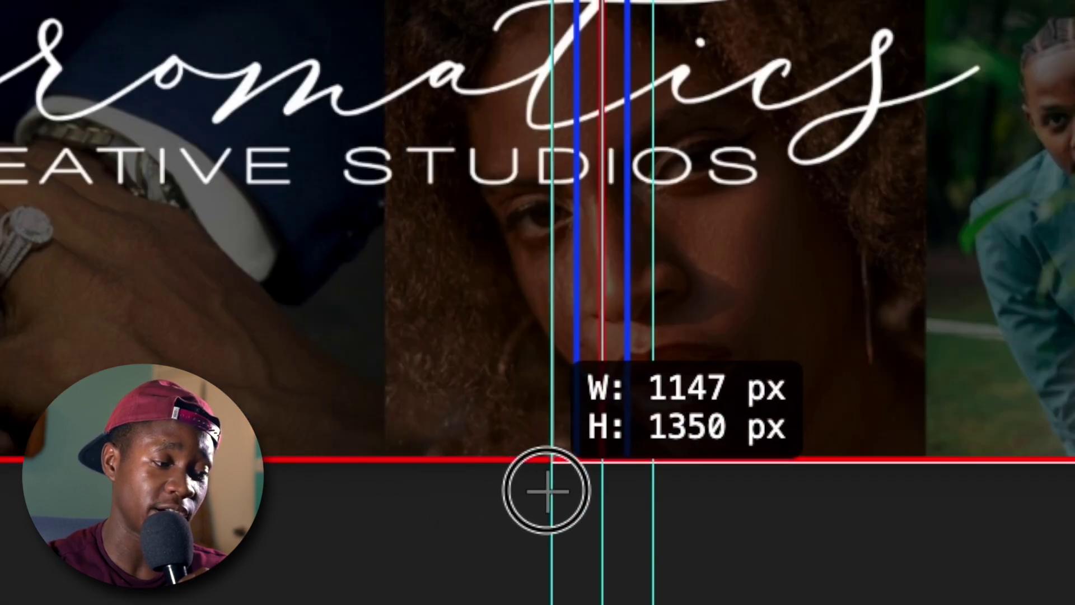
drag(547, 491, 552, 497)
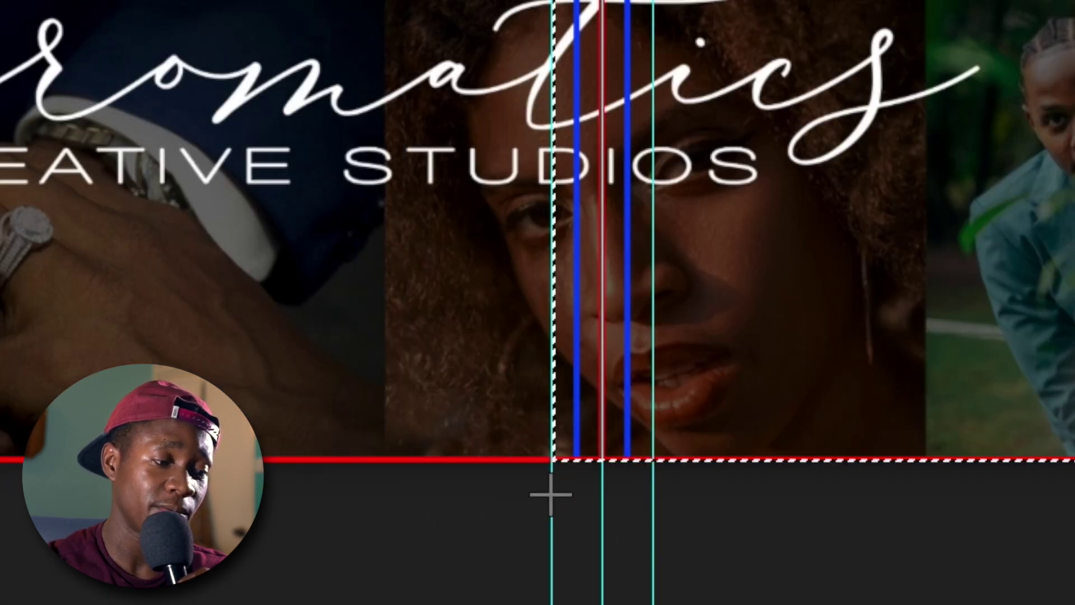
key(super+j)
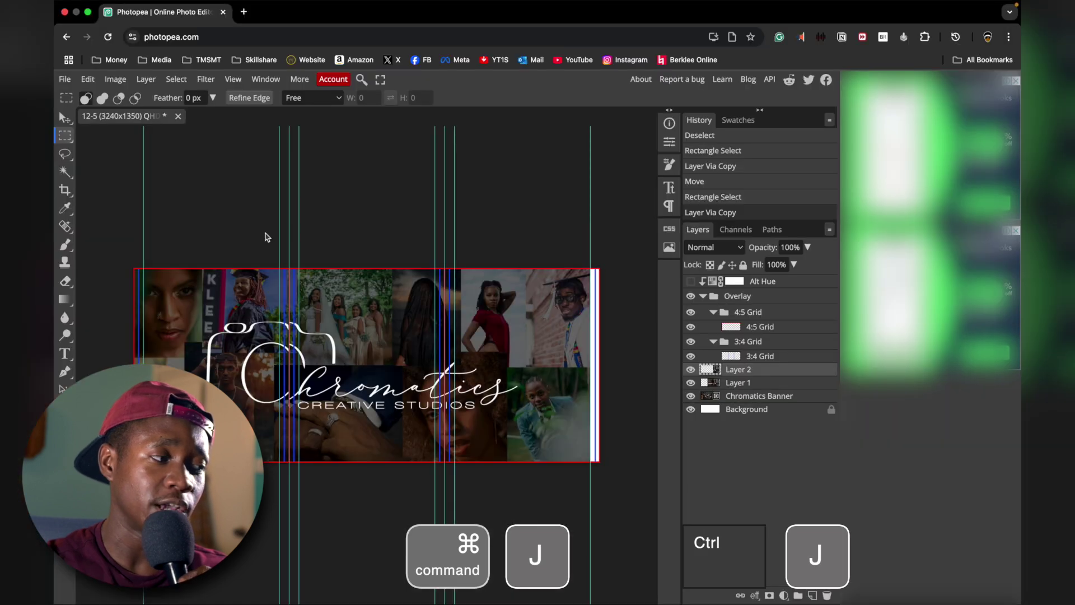
click(66, 118)
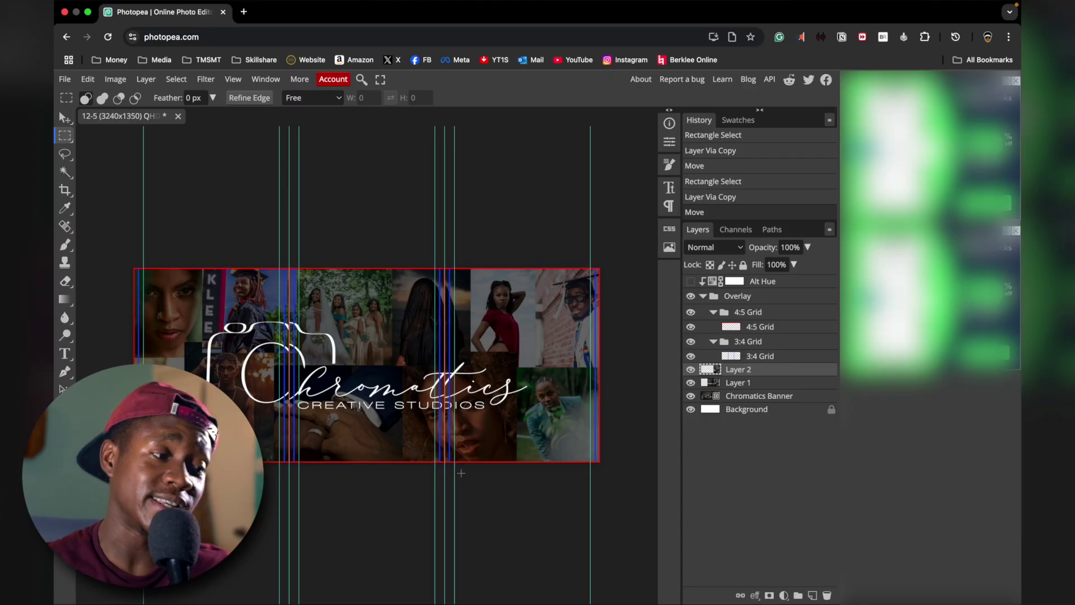
Hide the Overlay group and set up a JPG export of the 3240 × 1350 px banner at 100% quality
click(692, 297)
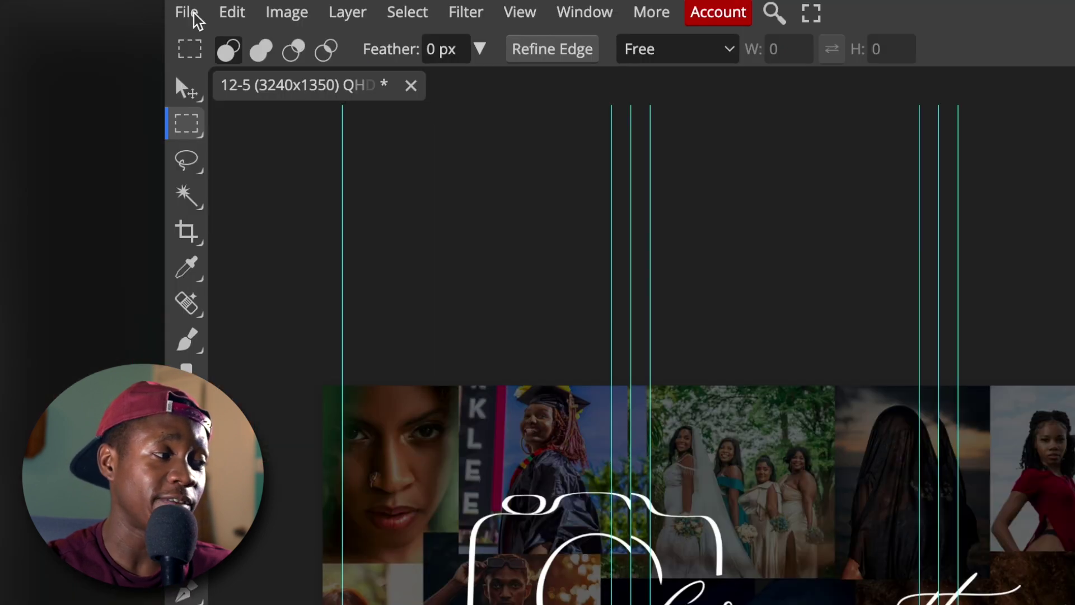
click(68, 81)
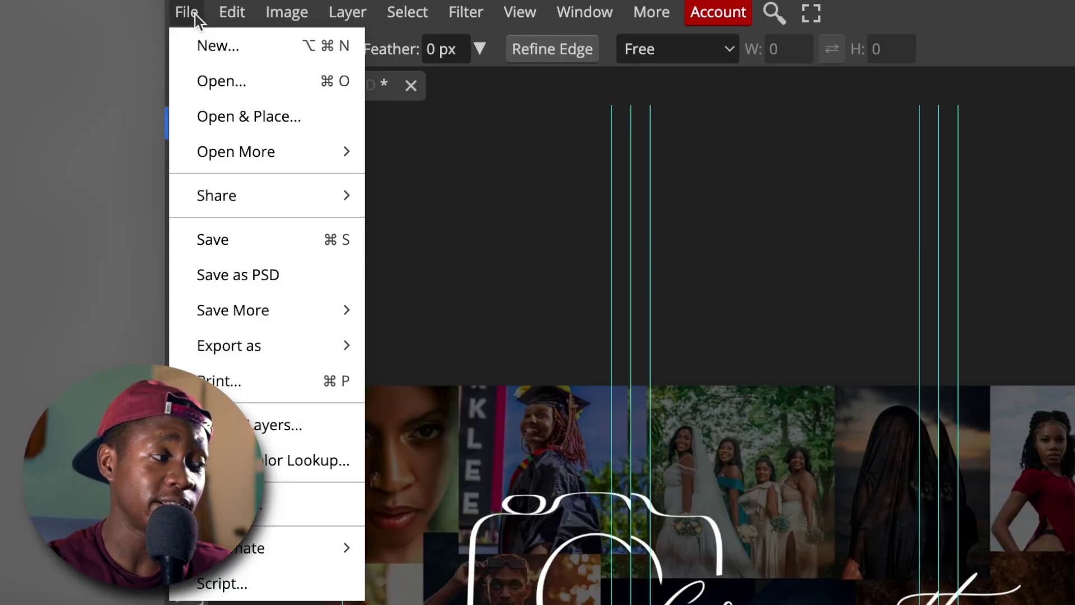
mouse_move(266, 342)
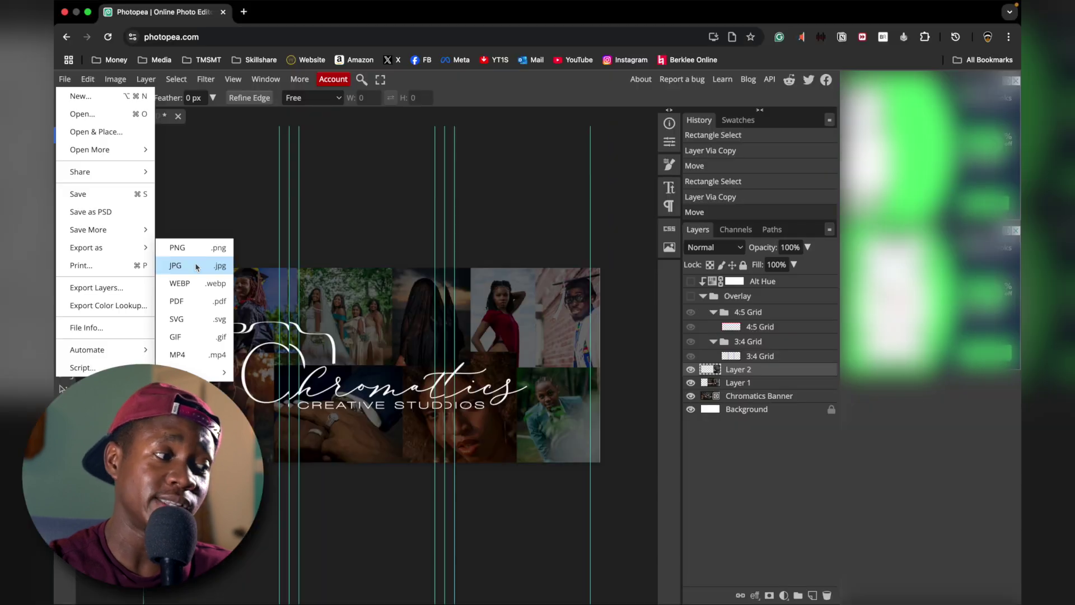
click(197, 267)
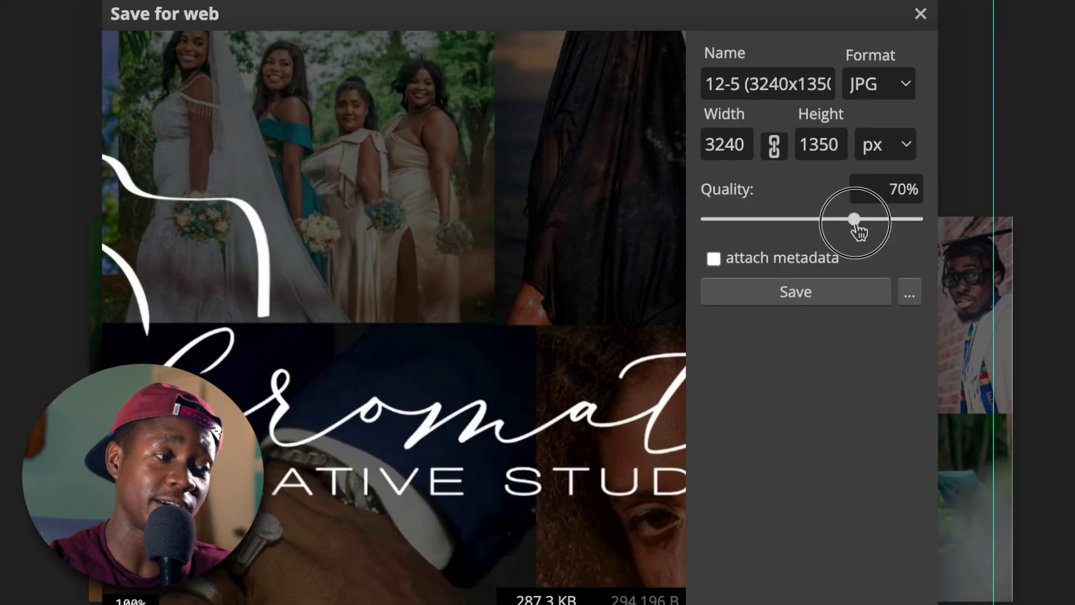
drag(855, 223, 969, 230)
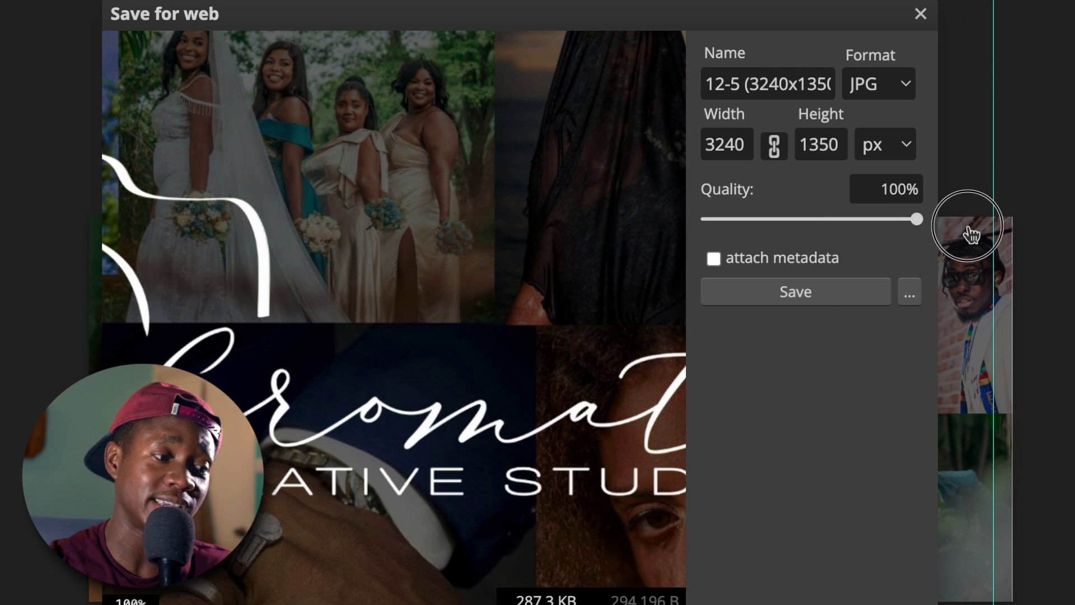
Save the exported JPG as Banner for Video in the Video Assets folder
click(812, 295)
text(Ban)
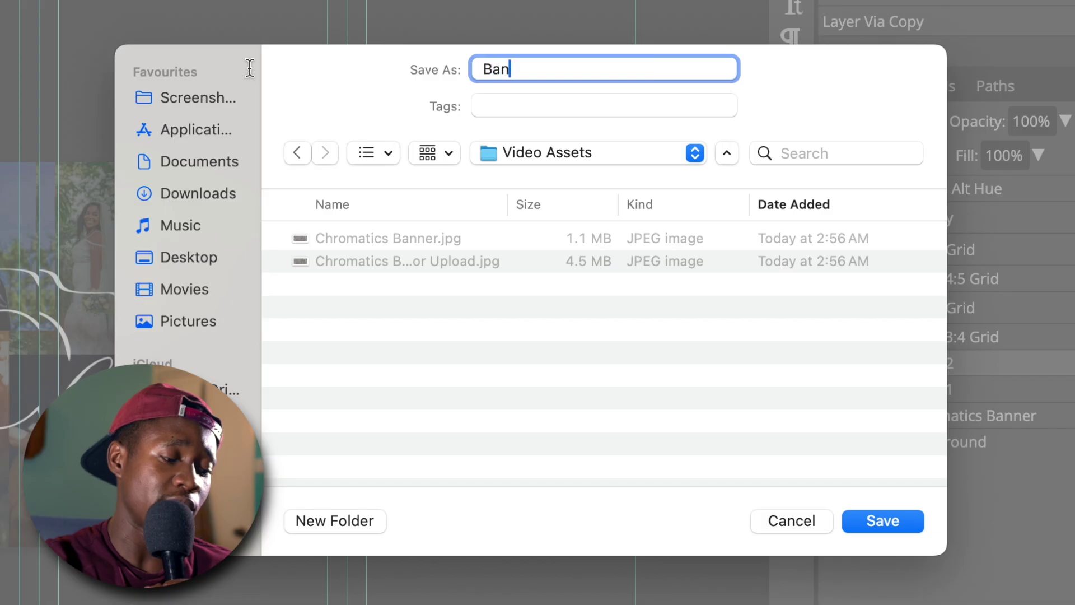
text(ner for Video)
key(Return)
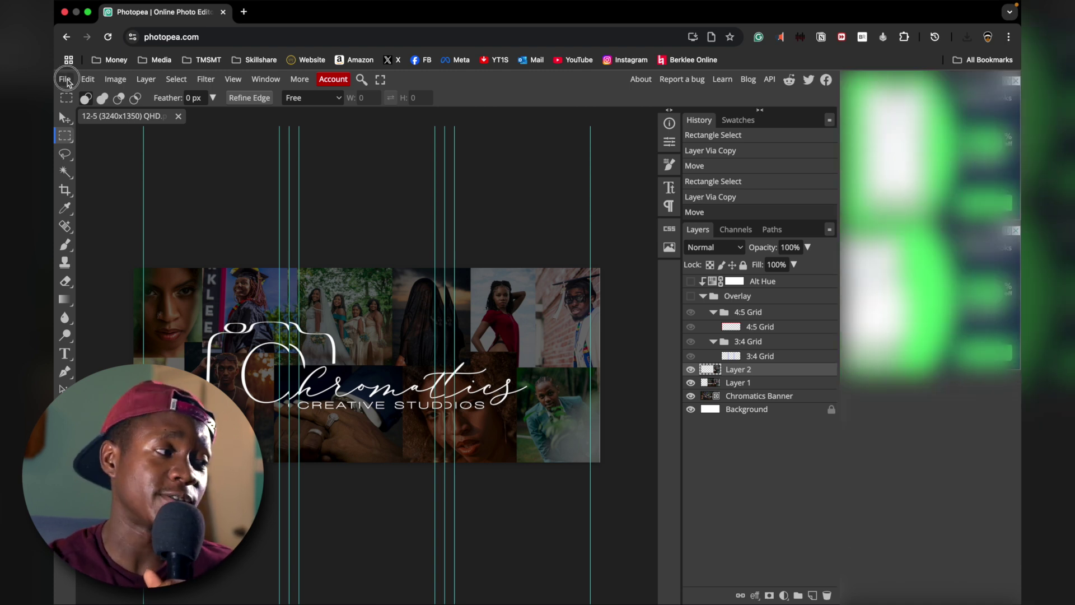
Open the template 4-5 (1080x1350) Full HD.psd from the 4-5 folder in JDA - Photoshop Banner Pack's Photoshop Files
click(65, 79)
click(84, 113)
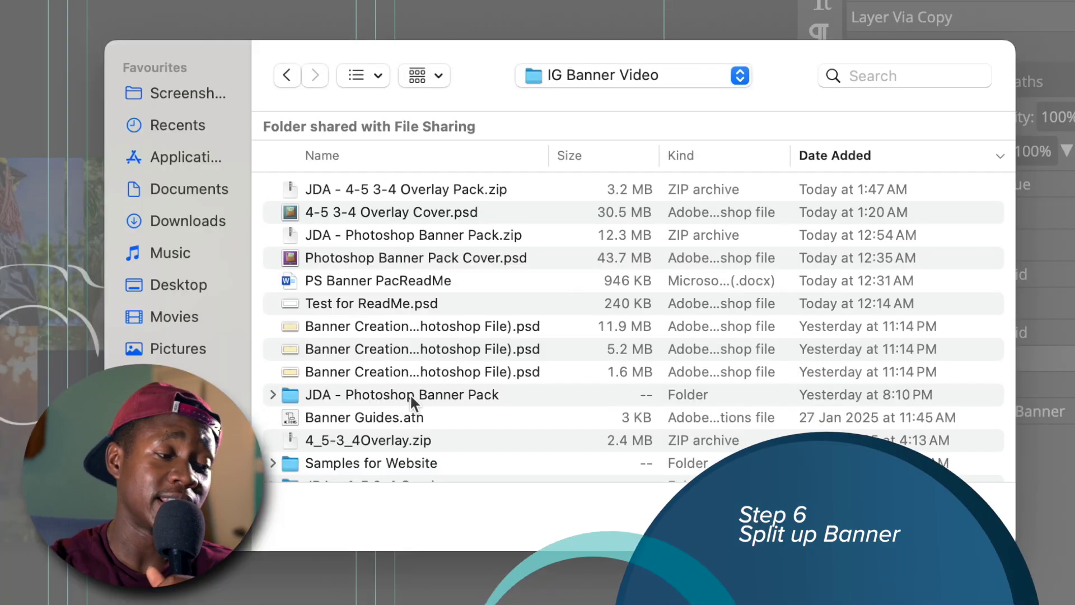
click(464, 387)
double_click(411, 395)
double_click(368, 257)
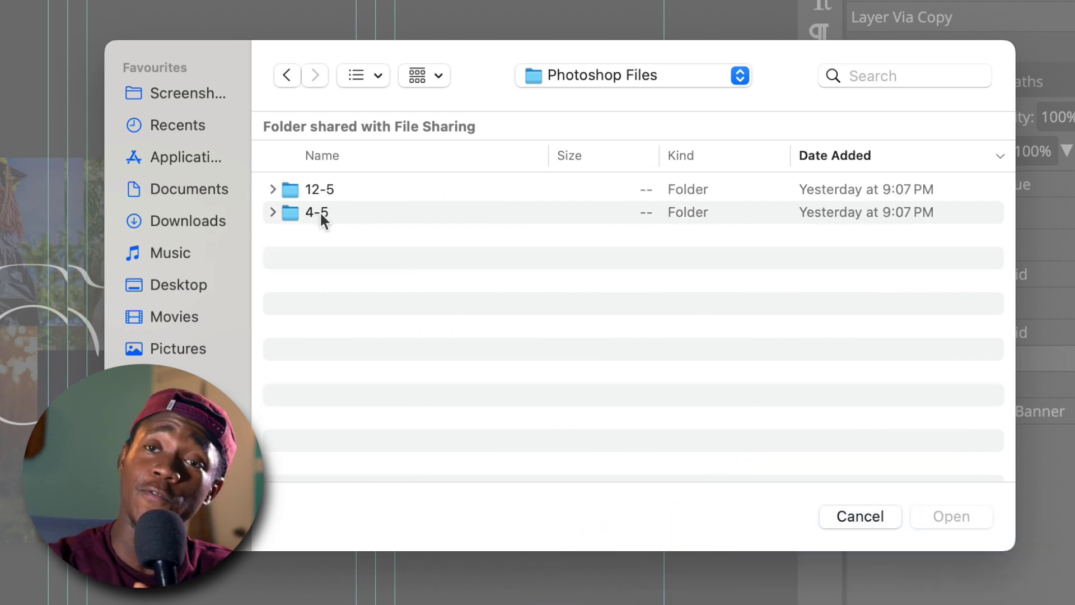
double_click(317, 212)
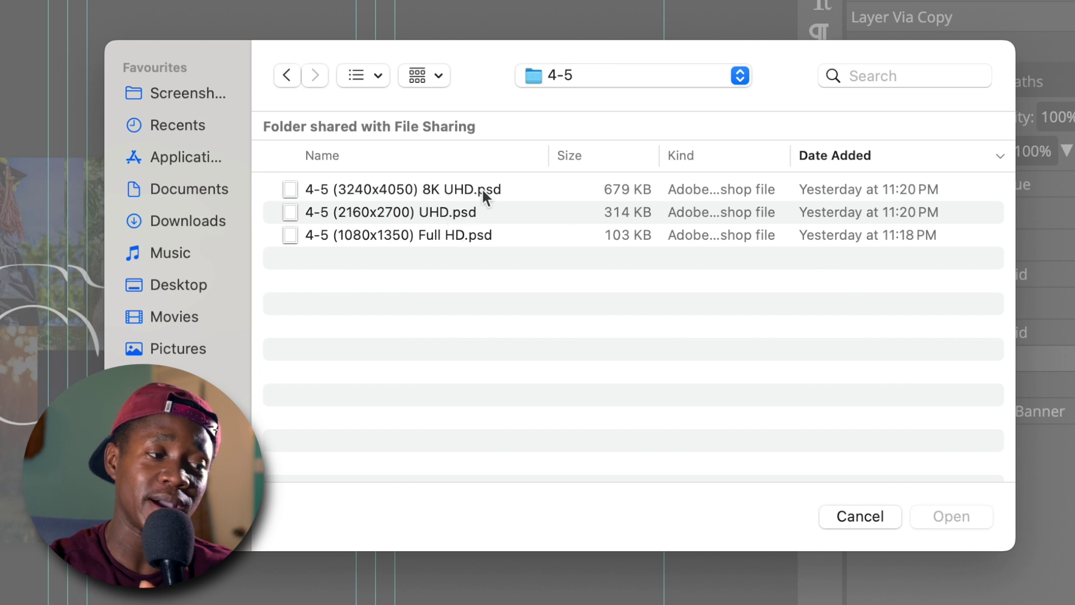
click(481, 239)
click(936, 523)
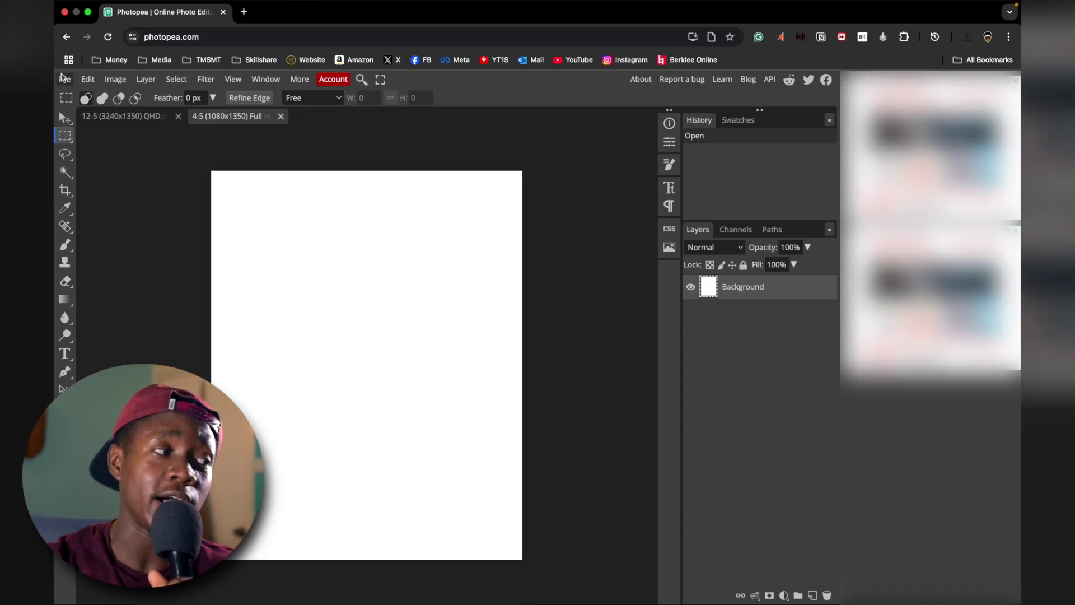
Place Chromatics Banner for Upload.jpg from the Video Assets folder into the 4-5 document
click(60, 76)
click(95, 137)
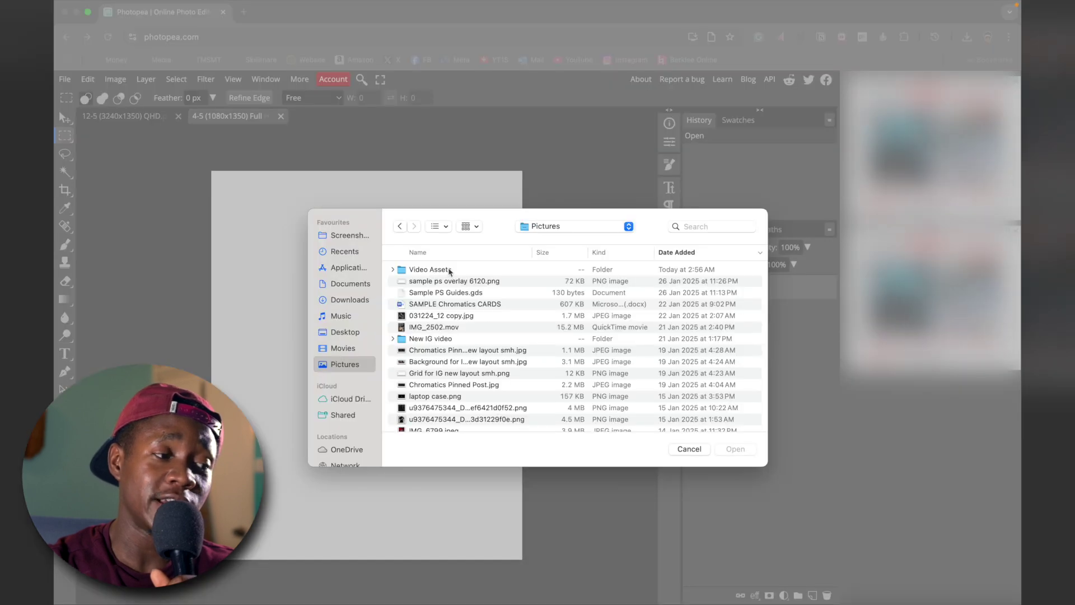
click(449, 272)
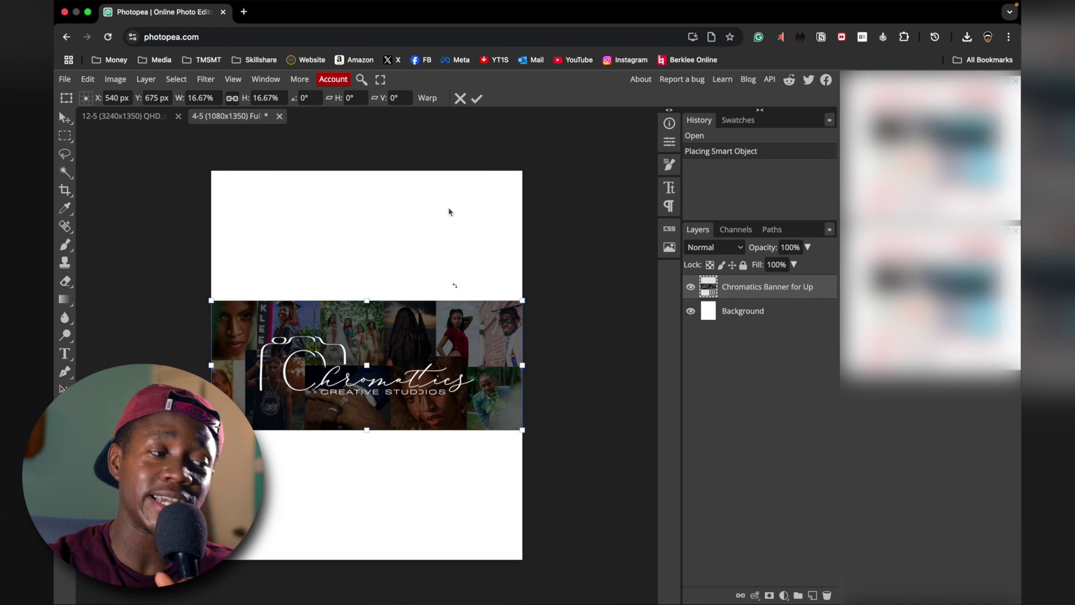
key(ctrl+d)
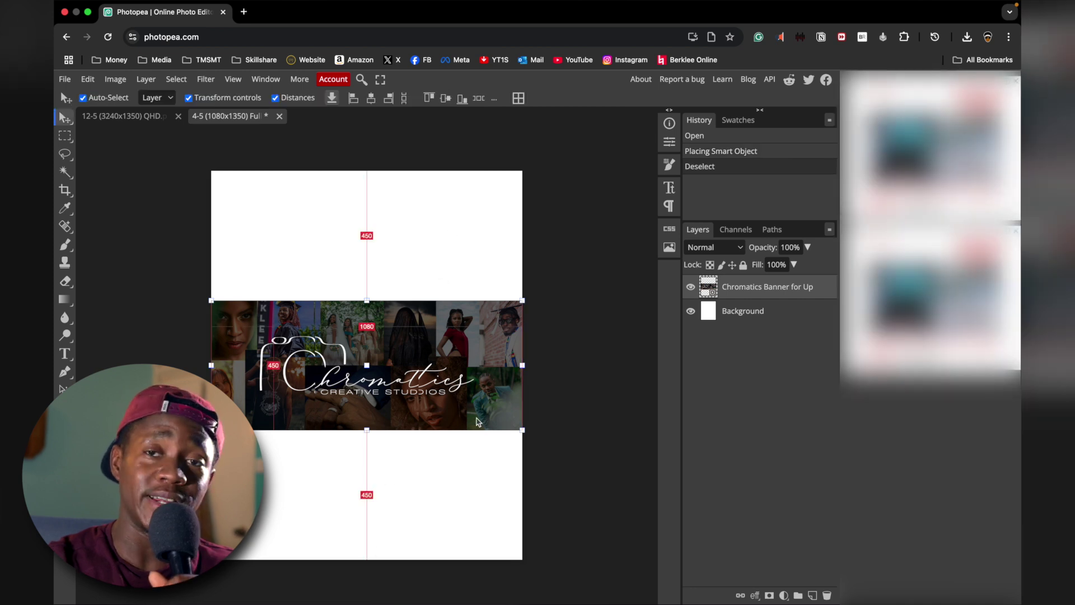
Scale the placed banner proportionally from its centre to 50% so it fills the canvas height
key(alt)
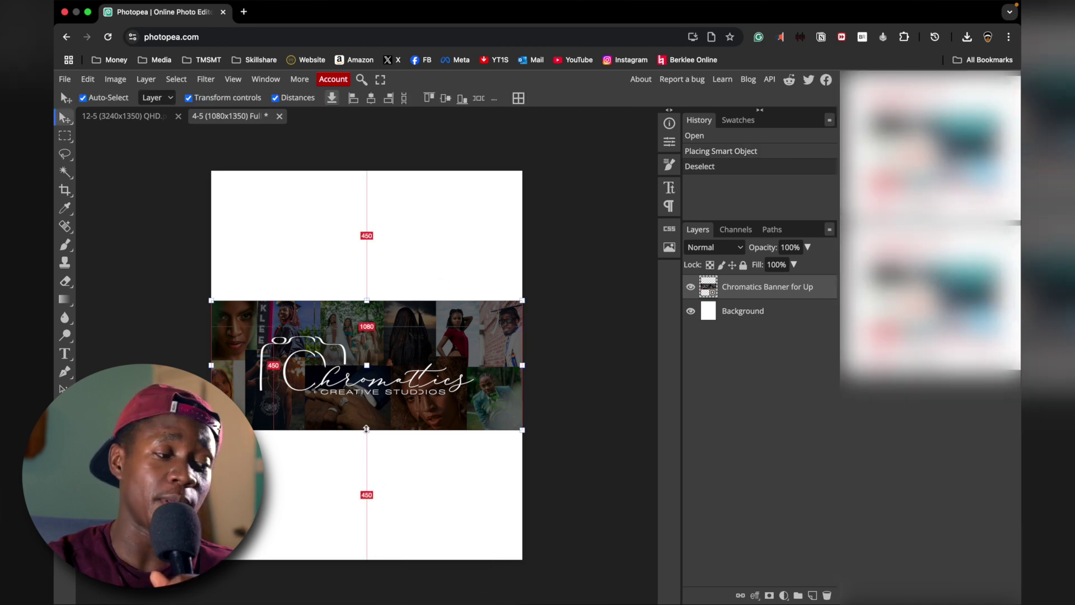
drag(367, 428, 369, 558)
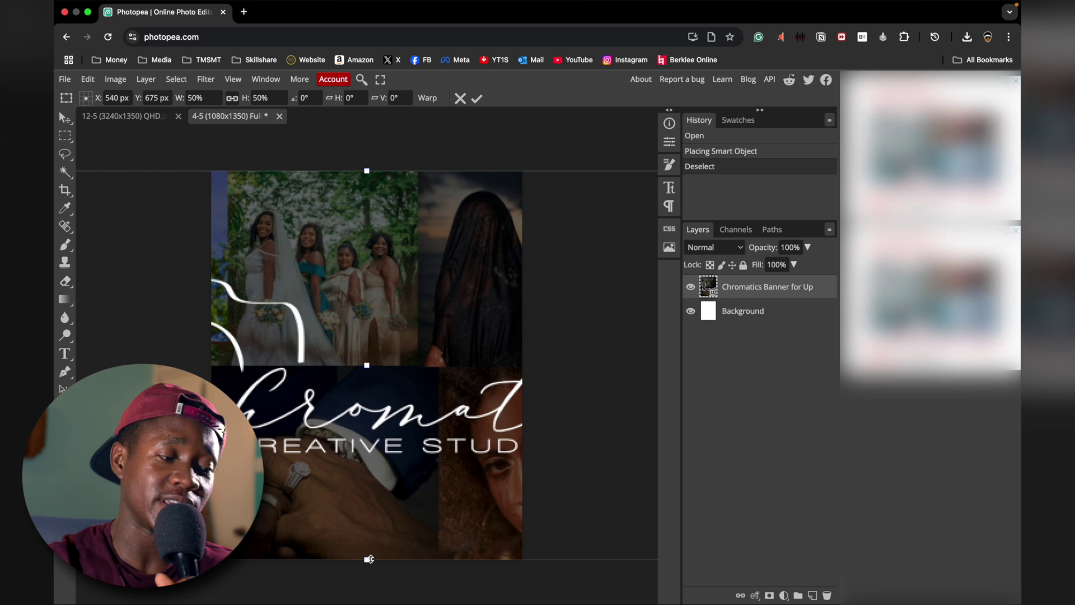
key(Return)
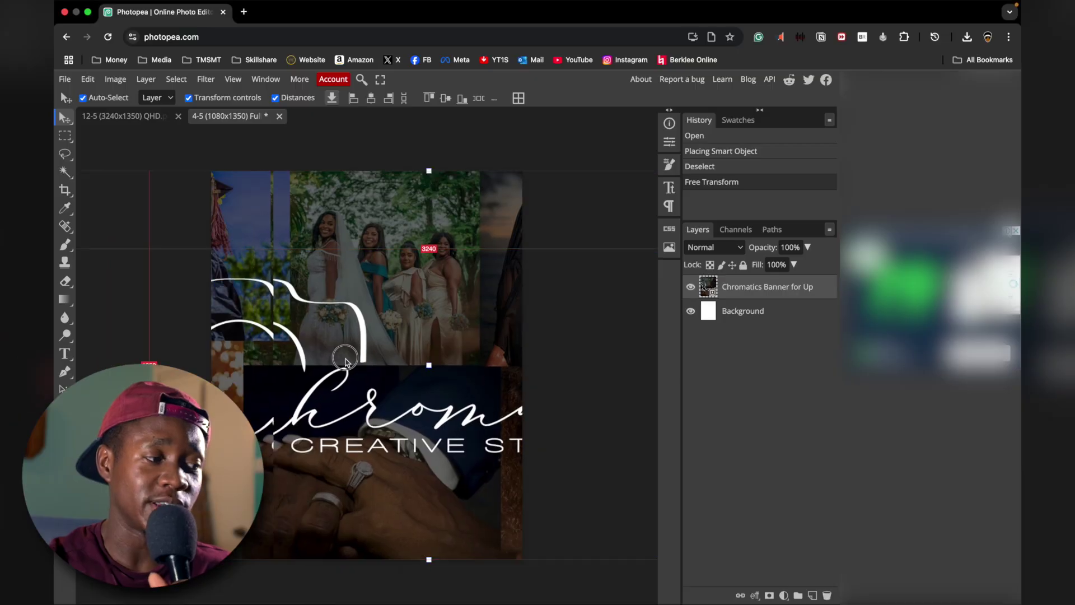
Shift the banner flush with the canvas's left edge and export its first third as a JPG
drag(346, 361, 594, 361)
click(123, 267)
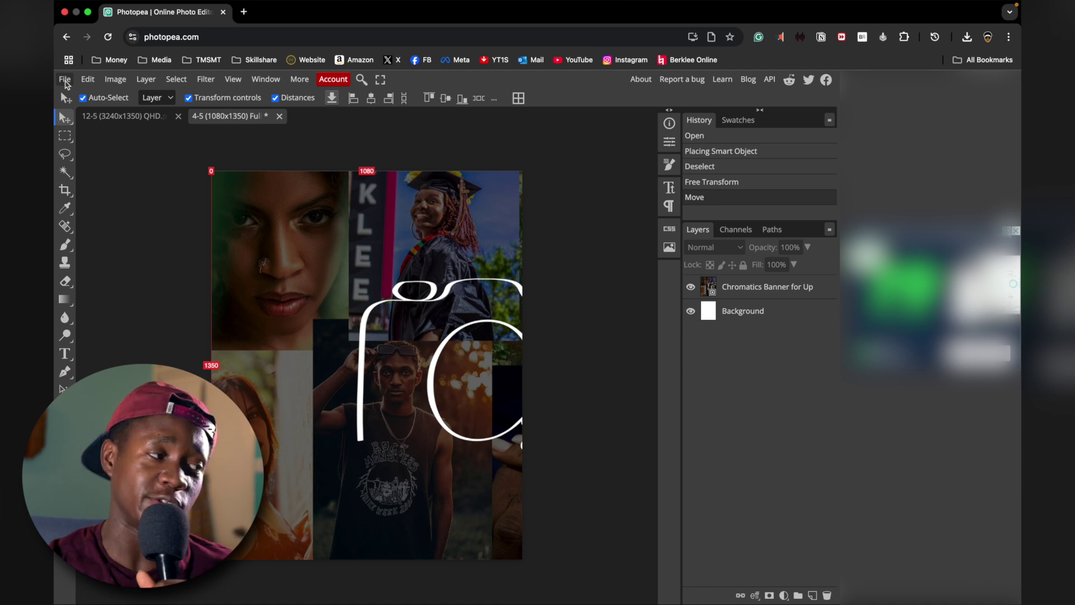
click(65, 80)
mouse_move(112, 247)
click(210, 265)
click(492, 305)
key(Return)
Shift the banner left to centre its middle third on the canvas and export that panel as JPG post2
drag(638, 318, 332, 320)
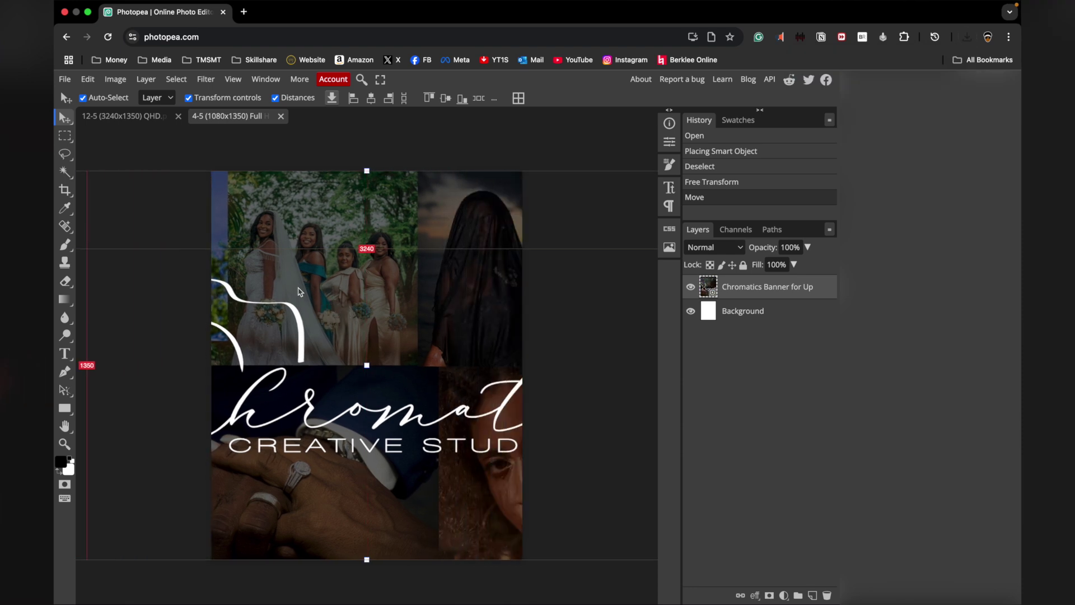
click(65, 80)
mouse_move(112, 247)
click(210, 266)
click(490, 306)
text(post2)
key(Return)
Shift the banner flush with the canvas's right edge and export its last third as JPG post3
drag(501, 329, 185, 330)
click(65, 80)
mouse_move(112, 248)
click(193, 265)
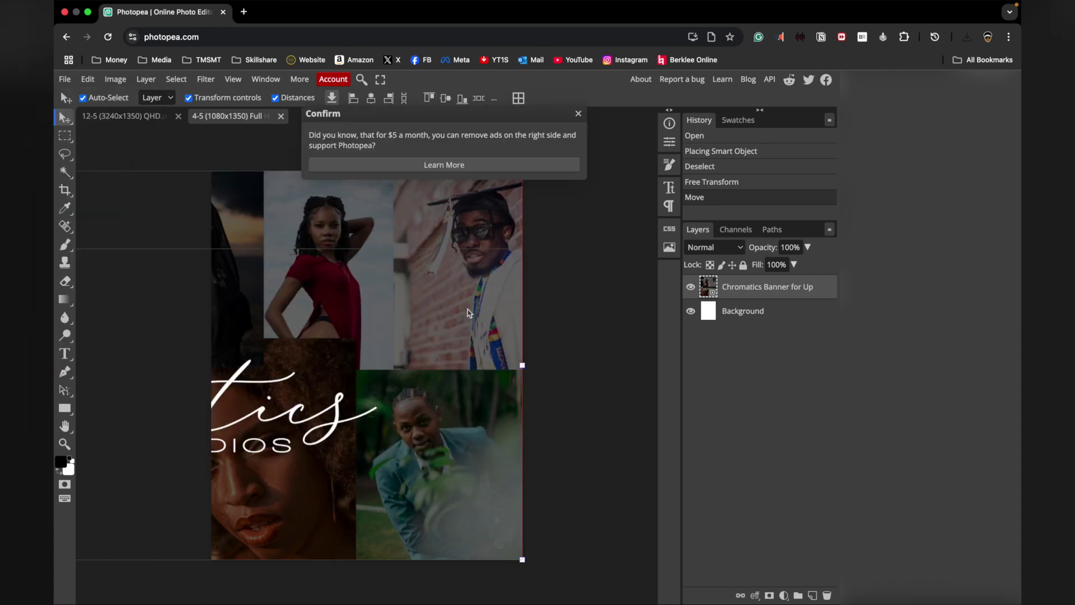
text(post3)
key(Return)
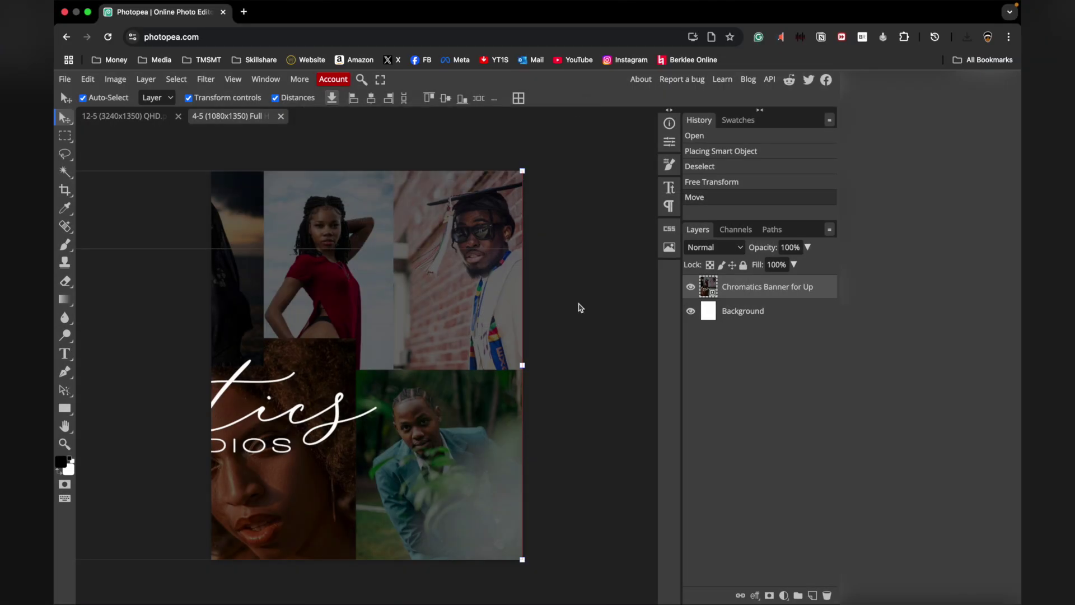